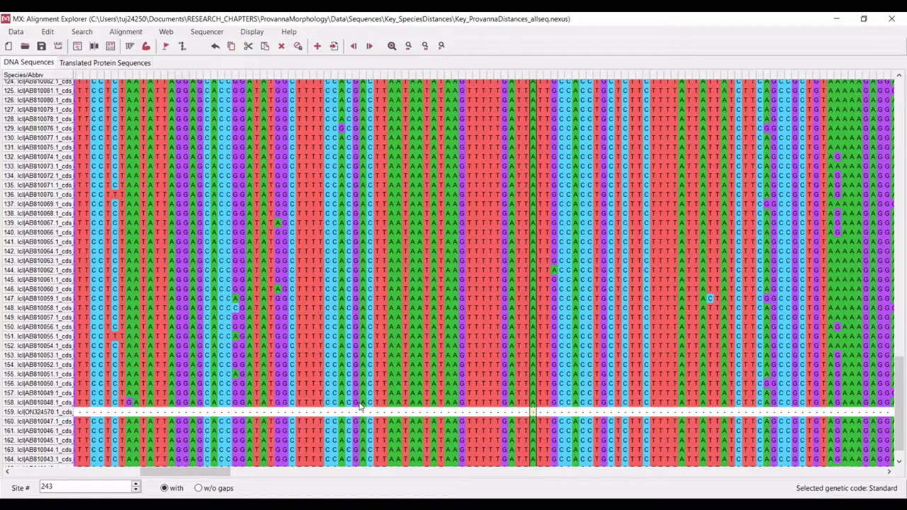
Step: Start exporting the alignment in NEXUS/PAUP format from the Data menu
{"action": "left_click_drag", "start_coordinate": [894, 403], "coordinate": [894, 101]}
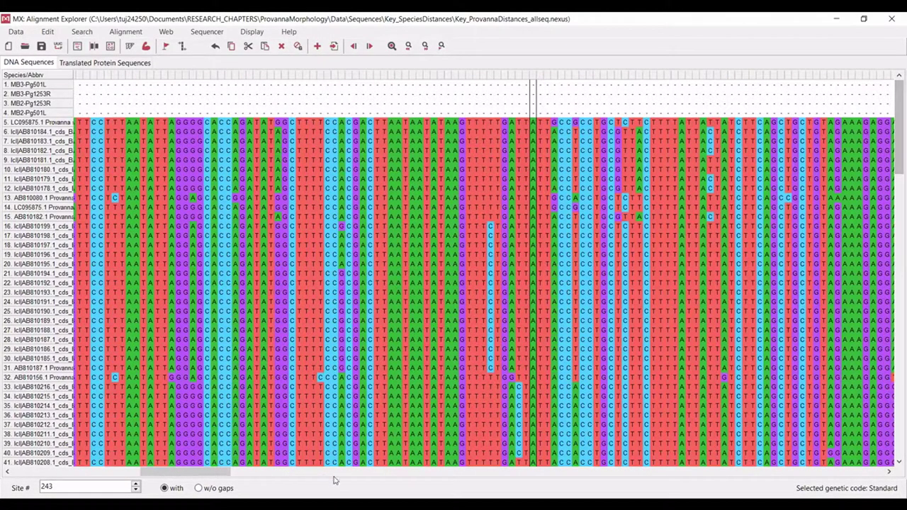
{"action": "left_click", "coordinate": [446, 471]}
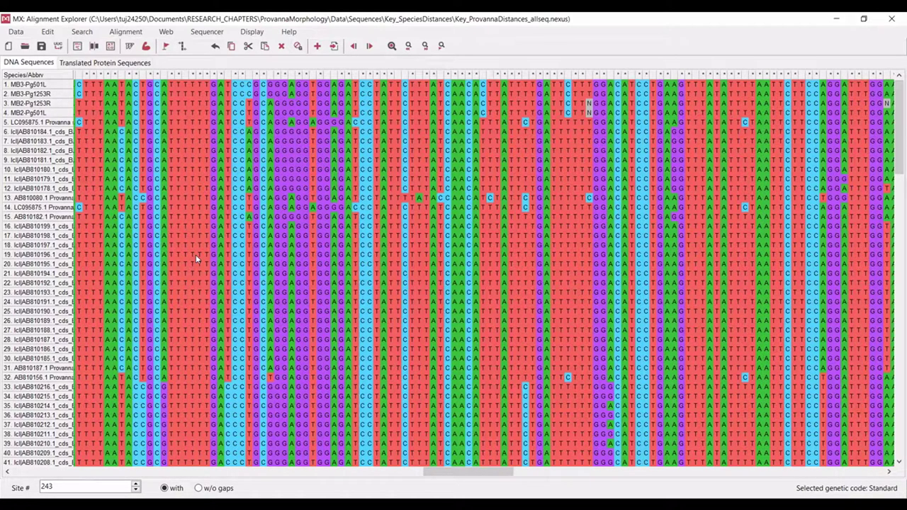
{"action": "left_click", "coordinate": [19, 33]}
{"action": "mouse_move", "coordinate": [44, 120]}
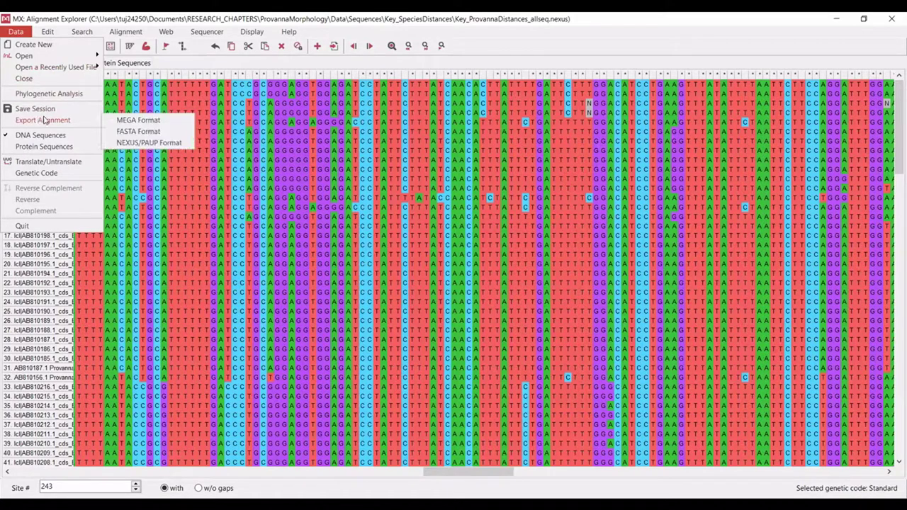
{"action": "left_click", "coordinate": [183, 144]}
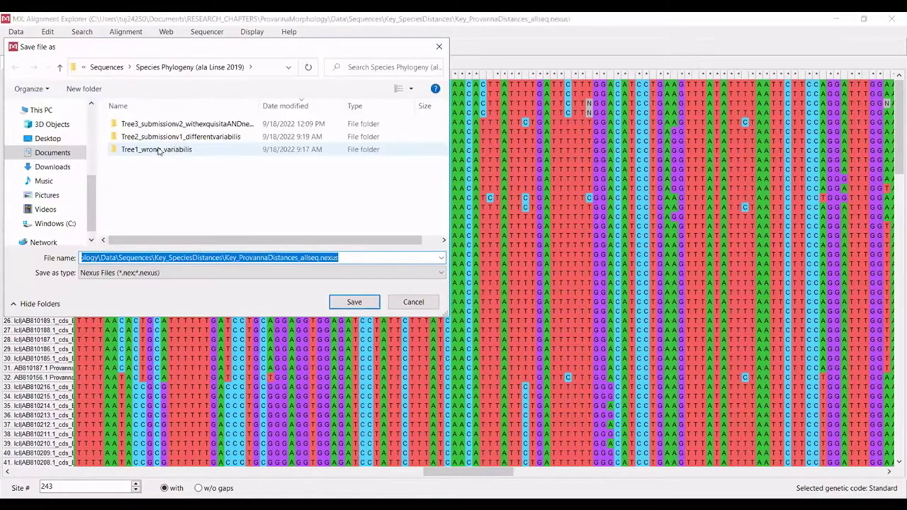
Step: Save the export as Tree3_alignment.nexus inside the Tree3 submission folder
{"action": "double_click", "coordinate": [199, 125]}
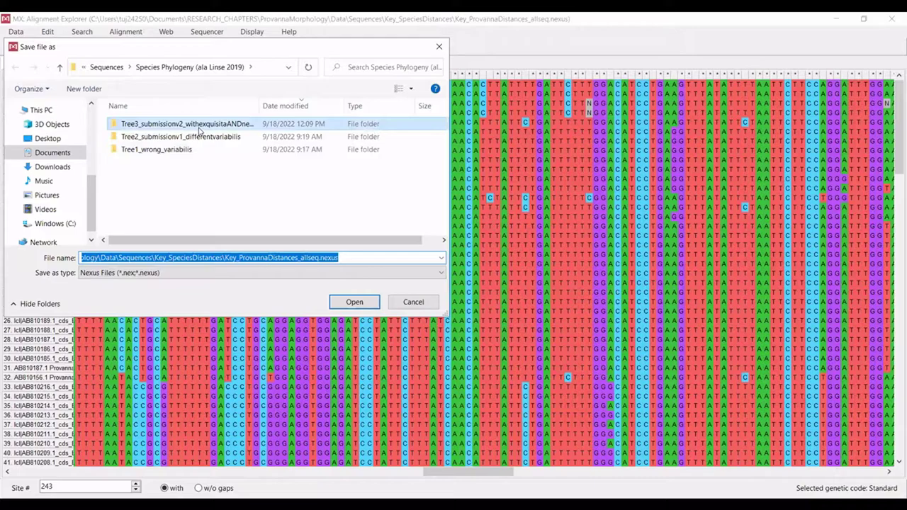
{"action": "left_click", "coordinate": [172, 259]}
{"action": "key", "text": "BackSpace"}
{"action": "key", "text": "BackSpace"}
{"action": "key", "text": "BackSpace"}
{"action": "key", "text": "BackSpace"}
{"action": "key", "text": "BackSpace"}
{"action": "key", "text": "BackSpace"}
{"action": "key", "text": "BackSpace"}
{"action": "key", "text": "BackSpace"}
{"action": "key", "text": "BackSpace"}
{"action": "key", "text": "BackSpace"}
{"action": "key", "text": "BackSpace"}
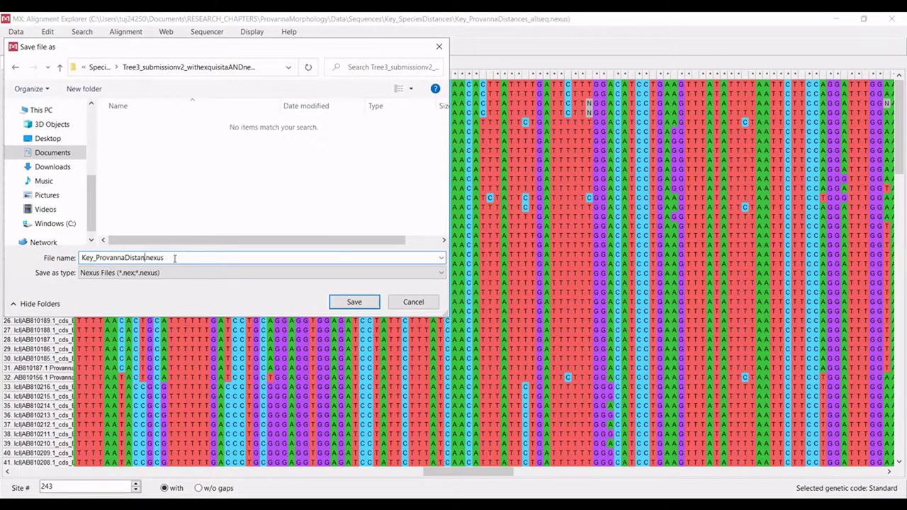
{"action": "key", "text": "BackSpace"}
{"action": "key", "text": "BackSpace"}
{"action": "key", "text": "BackSpace"}
{"action": "key", "text": "BackSpace"}
{"action": "key", "text": "BackSpace"}
{"action": "key", "text": "BackSpace"}
{"action": "key", "text": "BackSpace"}
{"action": "key", "text": "BackSpace"}
{"action": "key", "text": "BackSpace"}
{"action": "key", "text": "BackSpace"}
{"action": "key", "text": "BackSpace"}
{"action": "key", "text": "BackSpace"}
{"action": "key", "text": "BackSpace"}
{"action": "key", "text": "BackSpace"}
{"action": "key", "text": "BackSpace"}
{"action": "key", "text": "BackSpace"}
{"action": "key", "text": "BackSpace"}
{"action": "type", "text": "Tree2"}
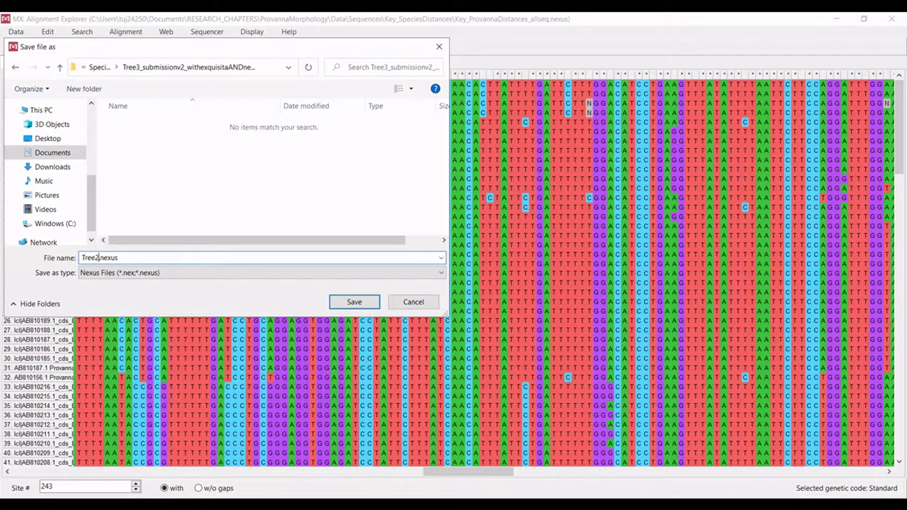
{"action": "key", "text": "BackSpace"}
{"action": "type", "text": "3_alignment"}
{"action": "left_click", "coordinate": [348, 303]}
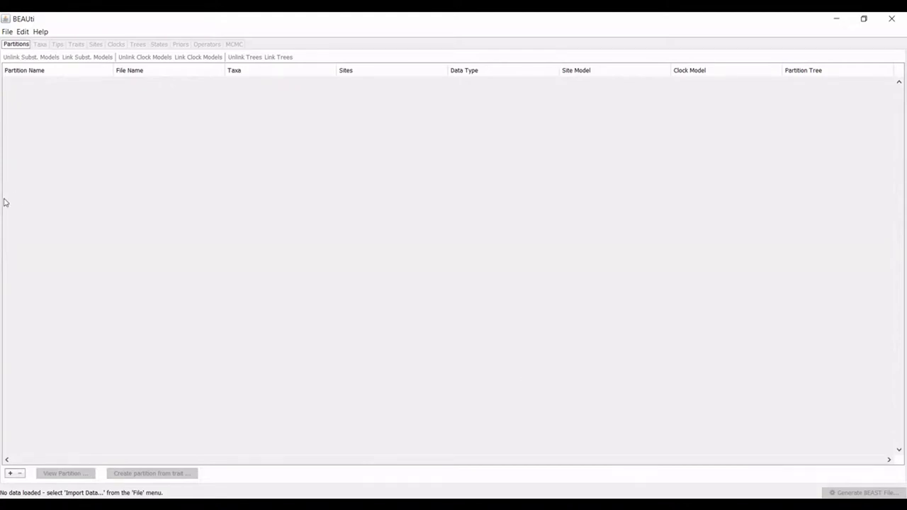
Step: Import Tree3_alignment.nexus into BEAUti through File > Import Data
{"action": "left_click", "coordinate": [6, 33]}
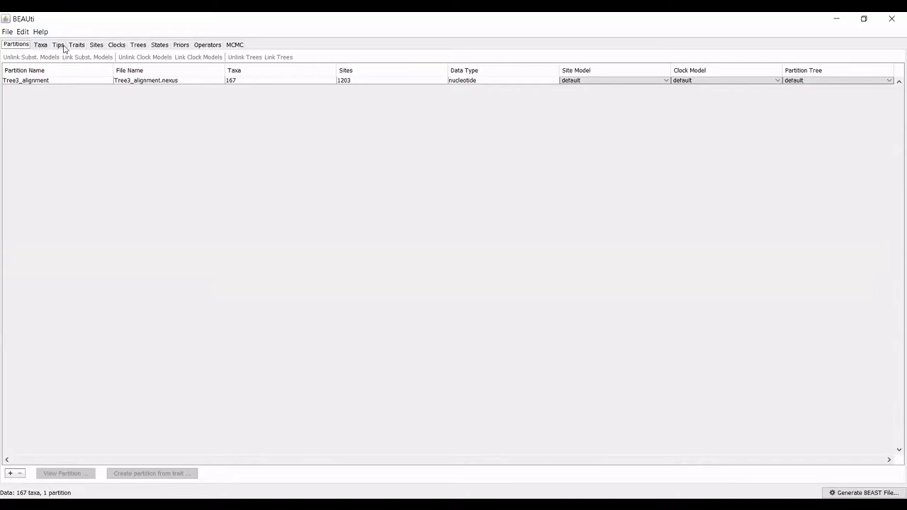
Step: On the Sites tab, keep estimated base frequencies, no site heterogeneity and codon partitioning off
{"action": "left_click", "coordinate": [95, 45]}
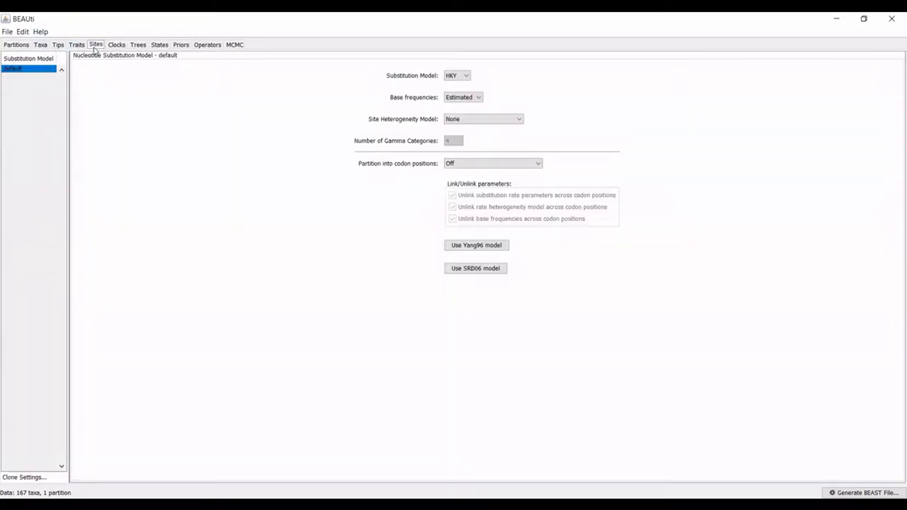
{"action": "left_click", "coordinate": [459, 98]}
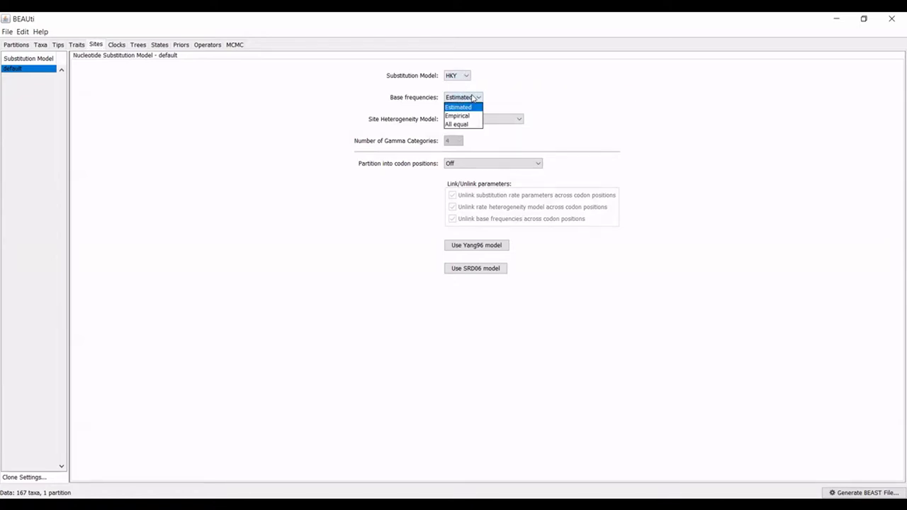
{"action": "left_click", "coordinate": [470, 97]}
{"action": "left_click", "coordinate": [485, 120]}
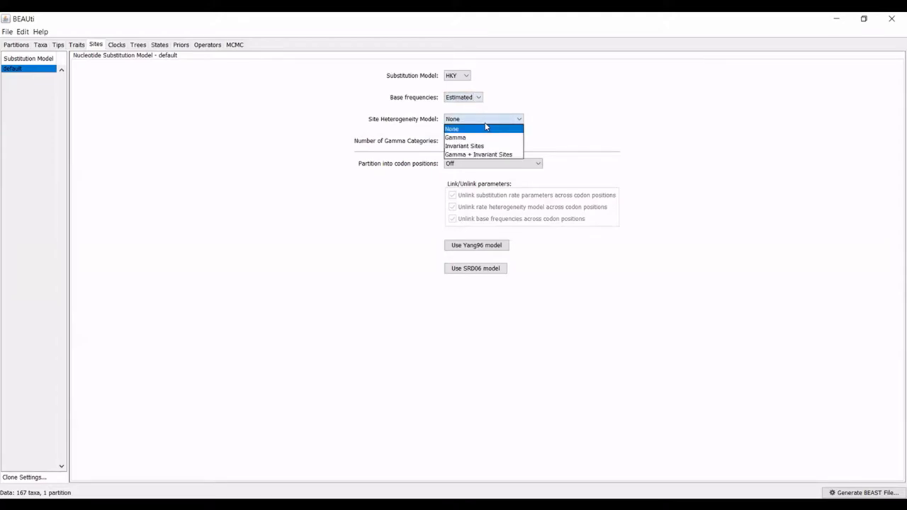
{"action": "left_click", "coordinate": [485, 127]}
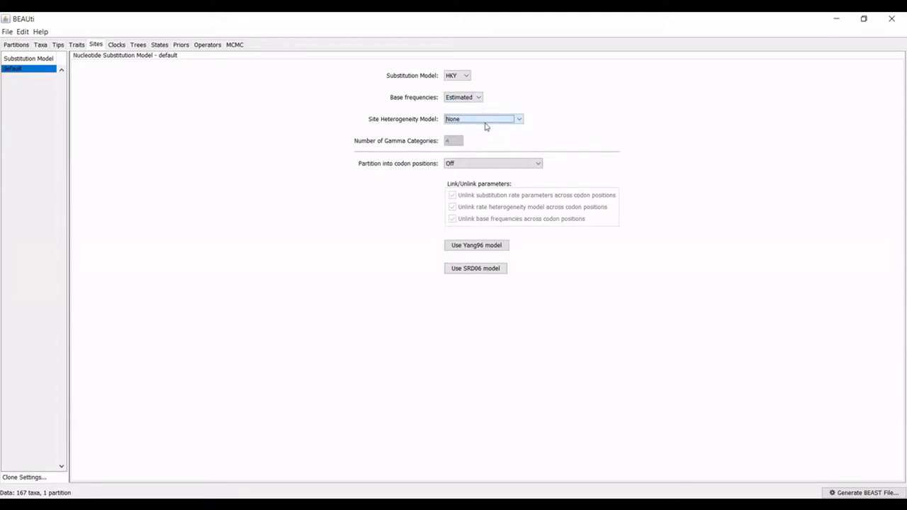
{"action": "left_click", "coordinate": [487, 164]}
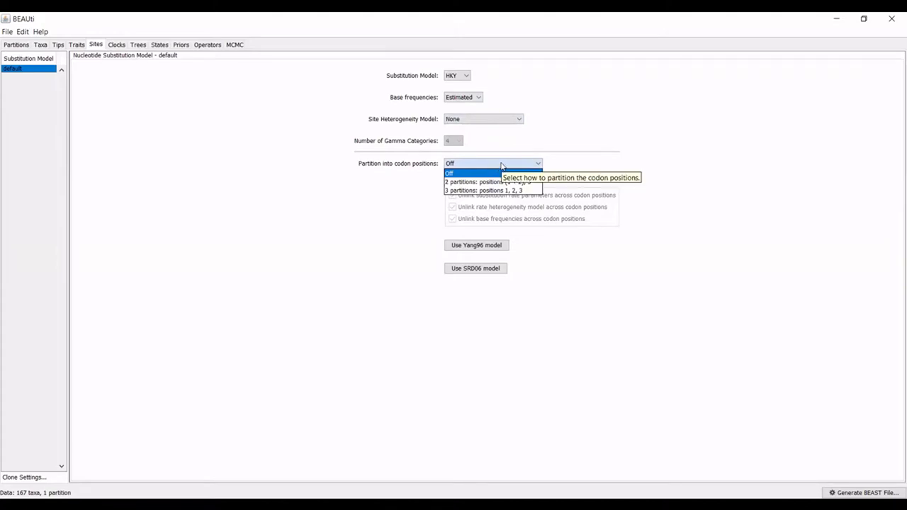
{"action": "left_click", "coordinate": [530, 166]}
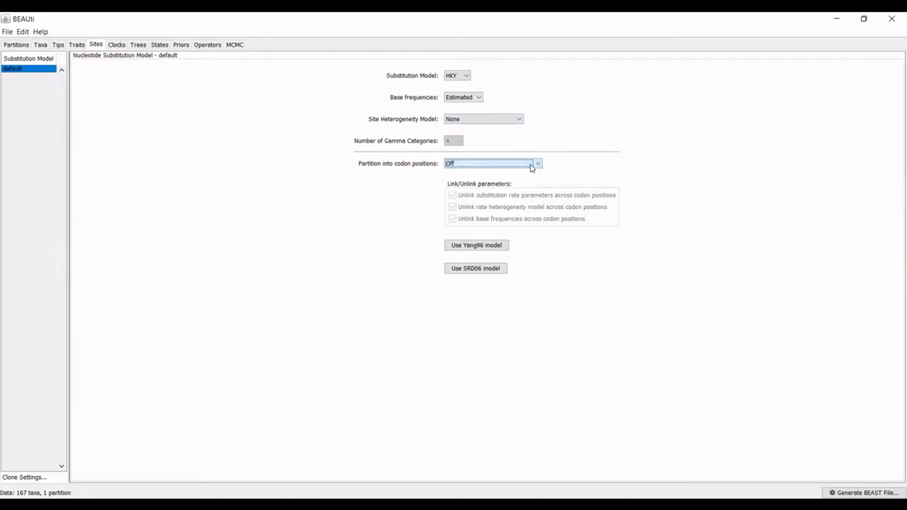
Step: Keep the Strict clock model on the Clocks tab
{"action": "left_click", "coordinate": [116, 45]}
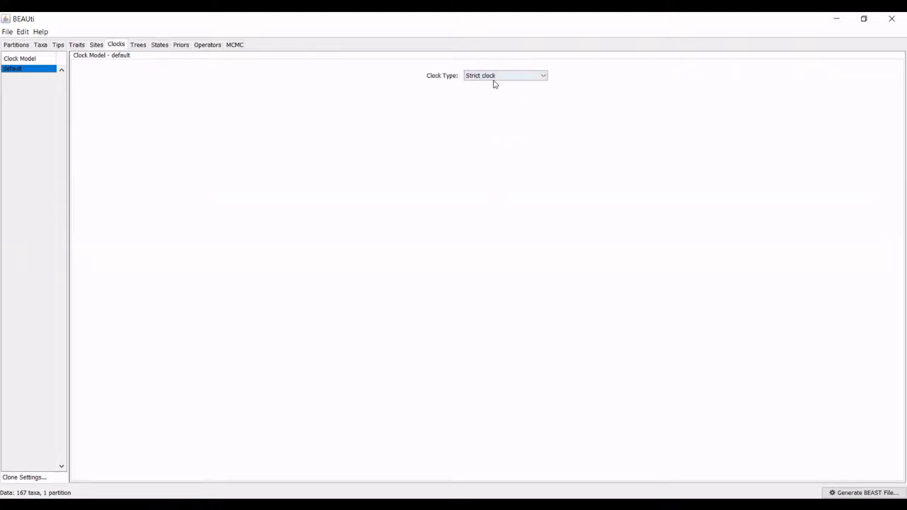
{"action": "left_click", "coordinate": [542, 77]}
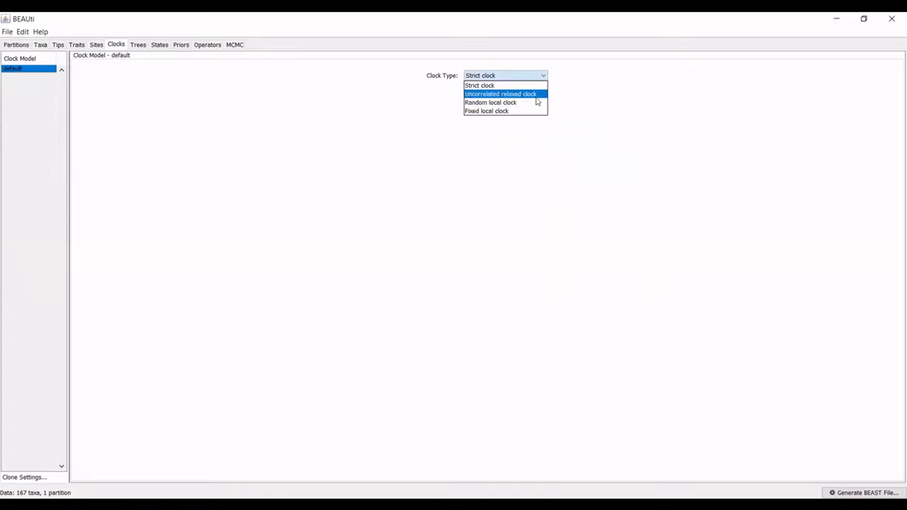
{"action": "left_click", "coordinate": [538, 85]}
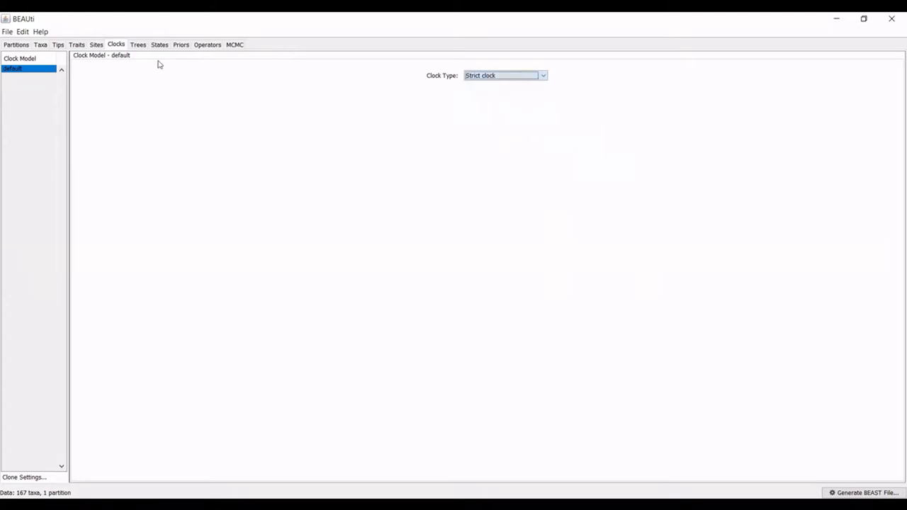
Step: Set the tree prior to Speciation: Yule Process on the Trees tab
{"action": "left_click", "coordinate": [138, 45]}
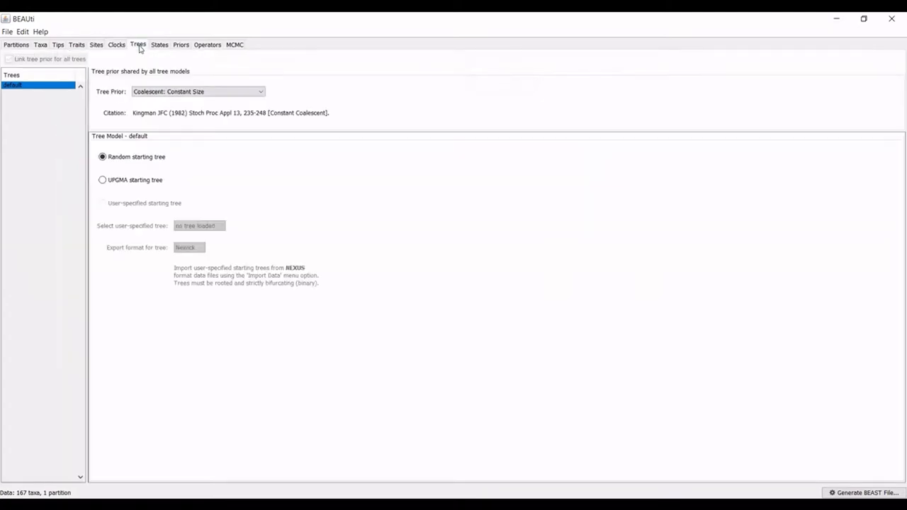
{"action": "left_click", "coordinate": [210, 95]}
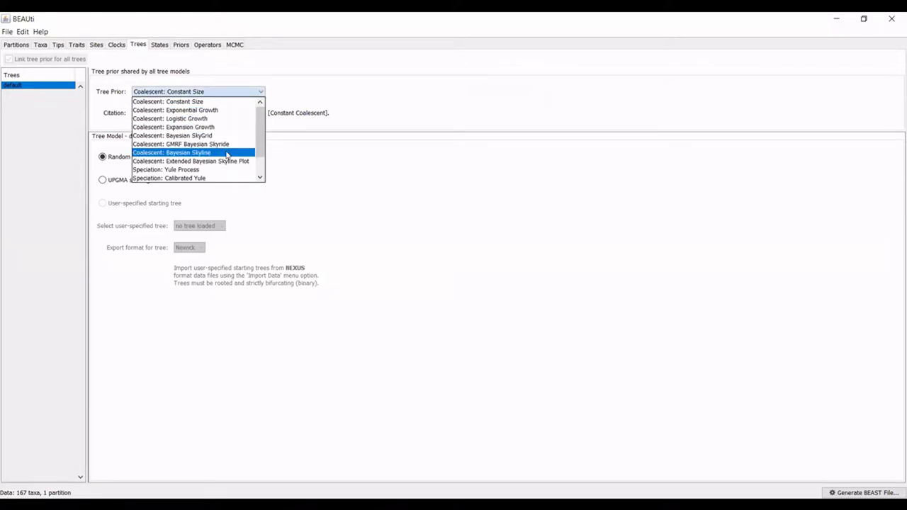
{"action": "scroll", "coordinate": [227, 154], "scroll_direction": "down", "scroll_amount": 1}
{"action": "scroll", "coordinate": [227, 154], "scroll_direction": "up", "scroll_amount": 1}
{"action": "scroll", "coordinate": [227, 155], "scroll_direction": "down", "scroll_amount": 1}
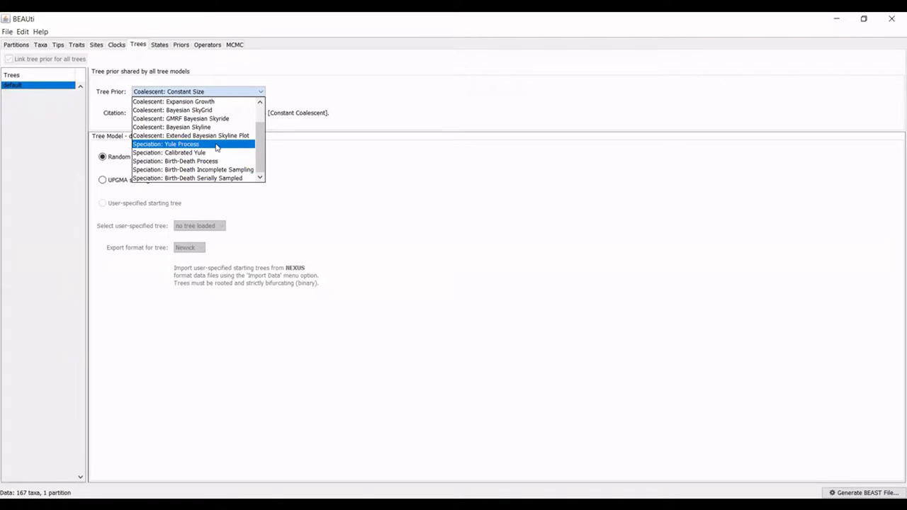
{"action": "scroll", "coordinate": [216, 162], "scroll_direction": "up", "scroll_amount": 1}
{"action": "scroll", "coordinate": [216, 162], "scroll_direction": "down", "scroll_amount": 1}
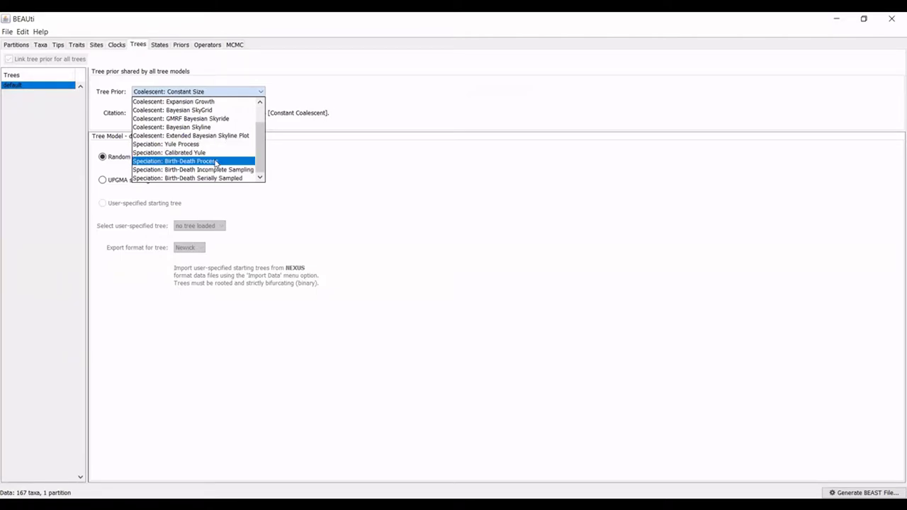
{"action": "left_click", "coordinate": [193, 144]}
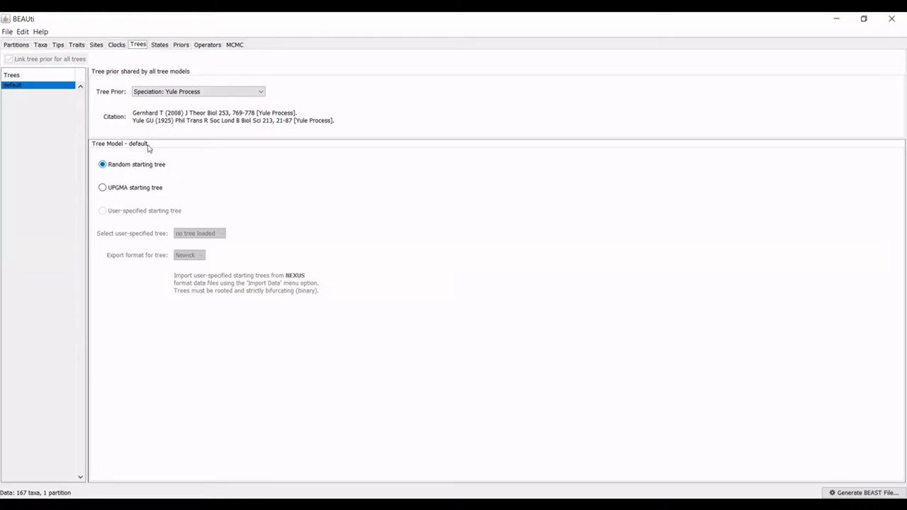
Step: Review the States, Priors and Operators pages without changing any settings
{"action": "left_click", "coordinate": [159, 45]}
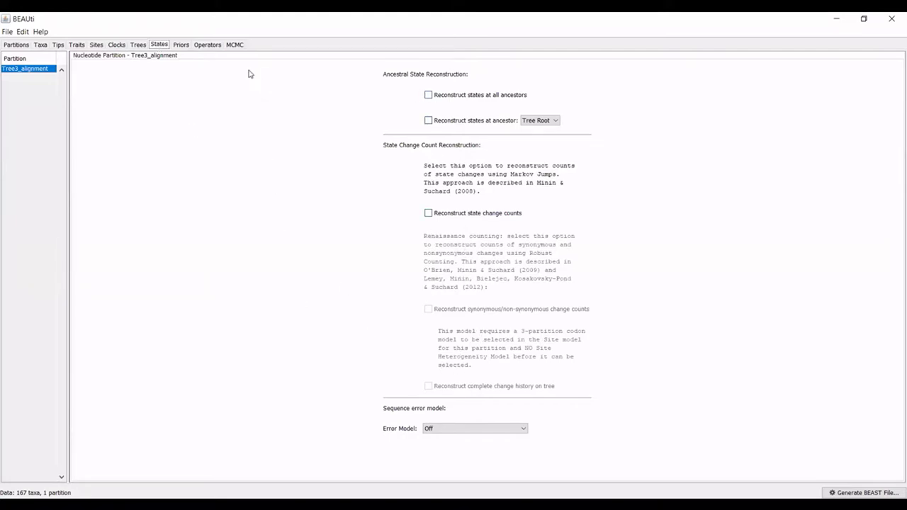
{"action": "key", "text": "Right"}
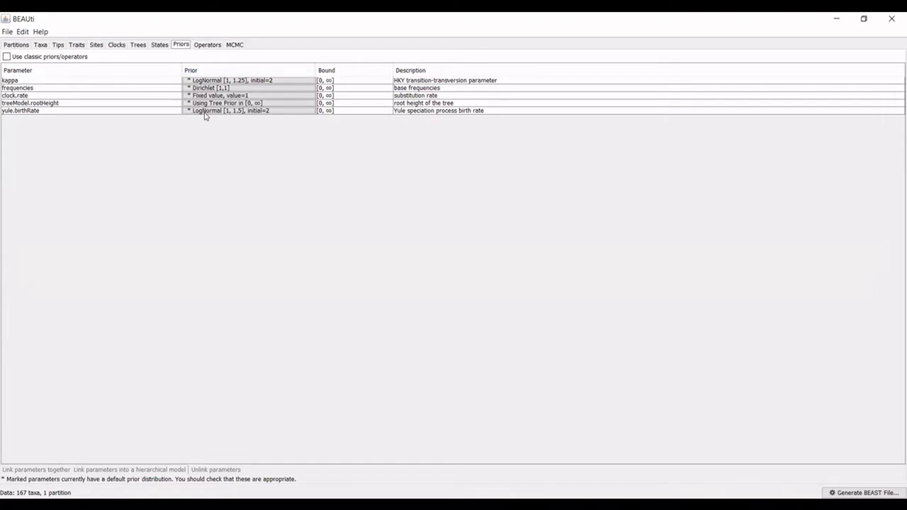
{"action": "key", "text": "Right"}
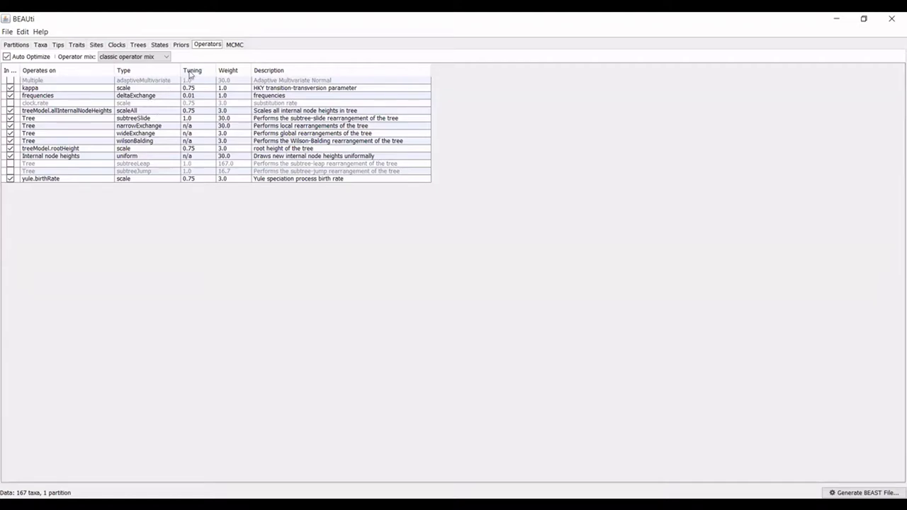
{"action": "left_click", "coordinate": [180, 45]}
{"action": "key", "text": "Right"}
{"action": "key", "text": "Right"}
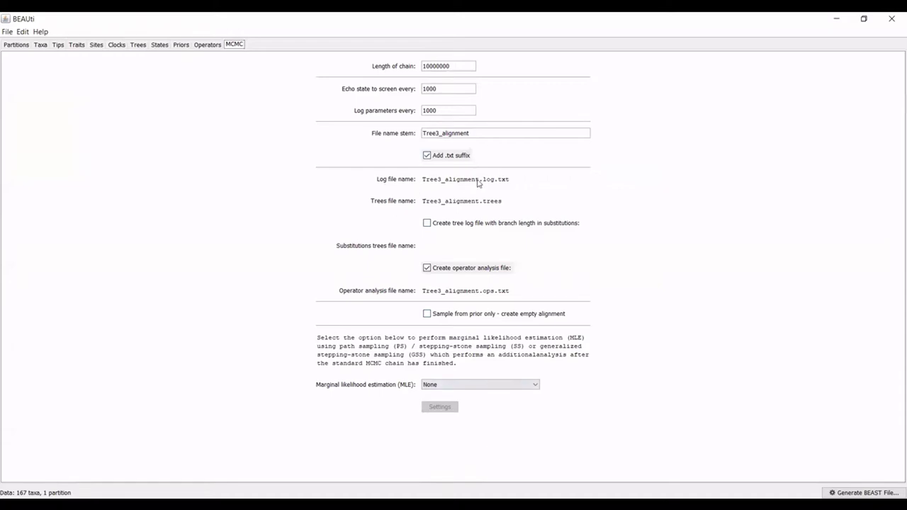
Step: Append _forbeast to the file name stem, making it Tree3_alignment_forbeast
{"action": "left_click", "coordinate": [490, 135]}
{"action": "type", "text": "_"}
{"action": "type", "text": "forbeast"}
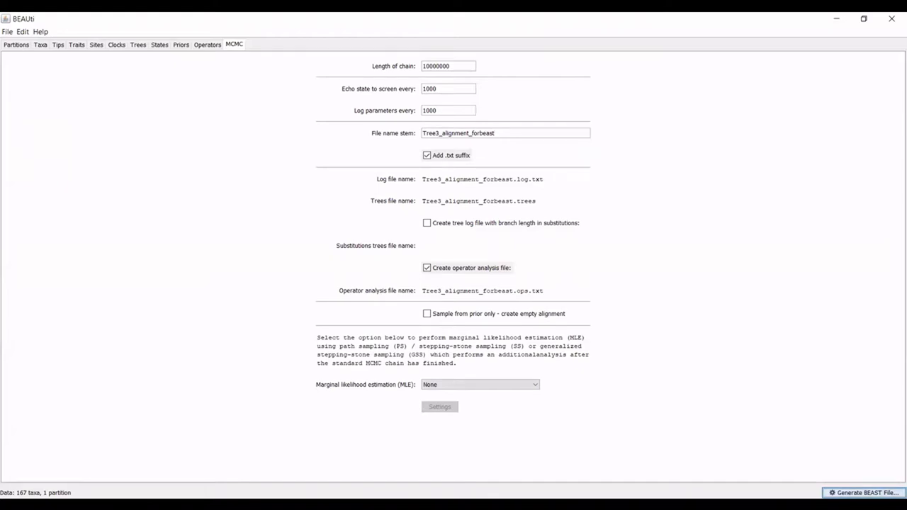
Step: Generate the BEAST XML file, continuing past the unchanged default priors warning
{"action": "left_click", "coordinate": [860, 493]}
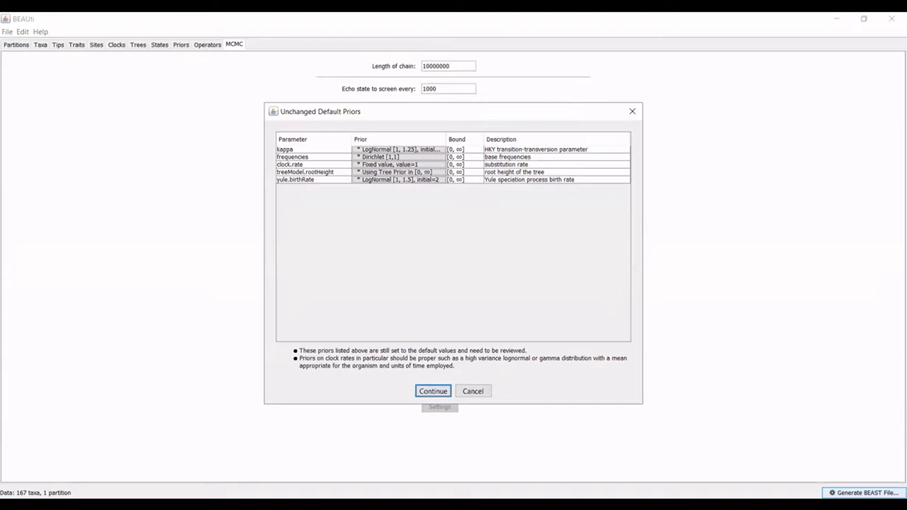
{"action": "left_click", "coordinate": [433, 391]}
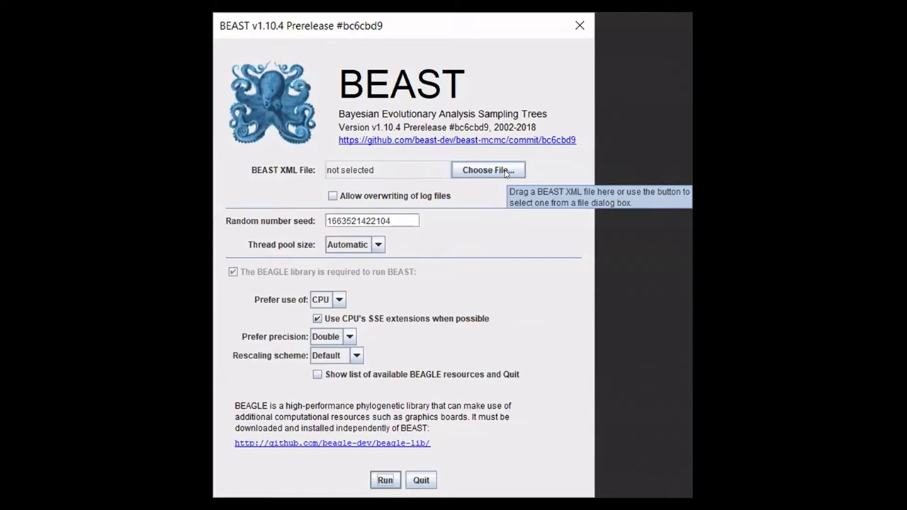
Step: Load Tree3_alignment_forbeast.xml in BEAST and run the 10,000,000-state analysis
{"action": "left_click", "coordinate": [506, 171]}
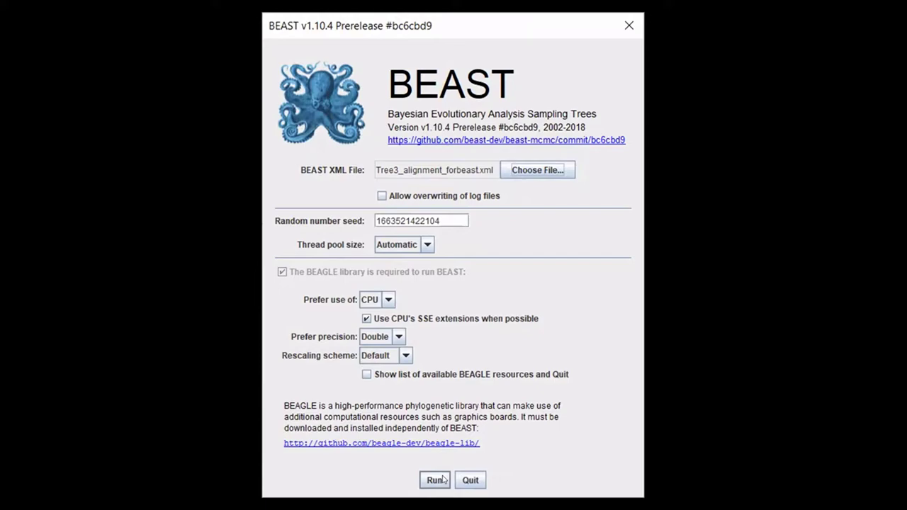
{"action": "left_click", "coordinate": [442, 480]}
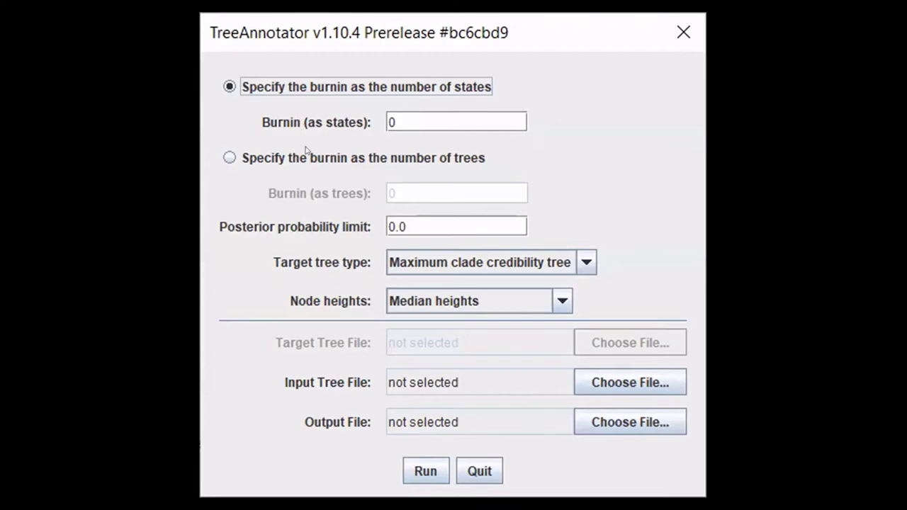
Step: Set burnin to 100000 states, keeping Maximum clade credibility tree as the target
{"action": "left_click", "coordinate": [402, 121]}
{"action": "key", "text": "BackSpace"}
{"action": "type", "text": "100"}
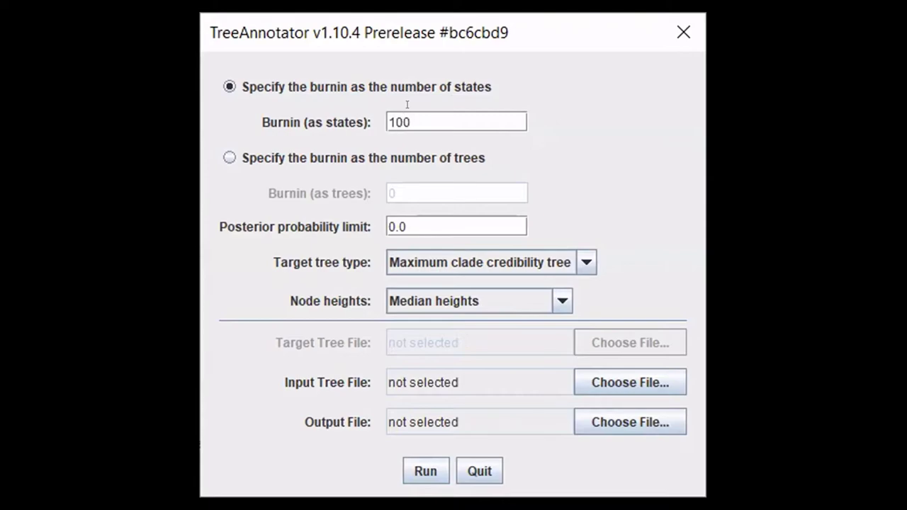
{"action": "type", "text": "000"}
{"action": "left_click", "coordinate": [586, 266]}
{"action": "left_click", "coordinate": [487, 251]}
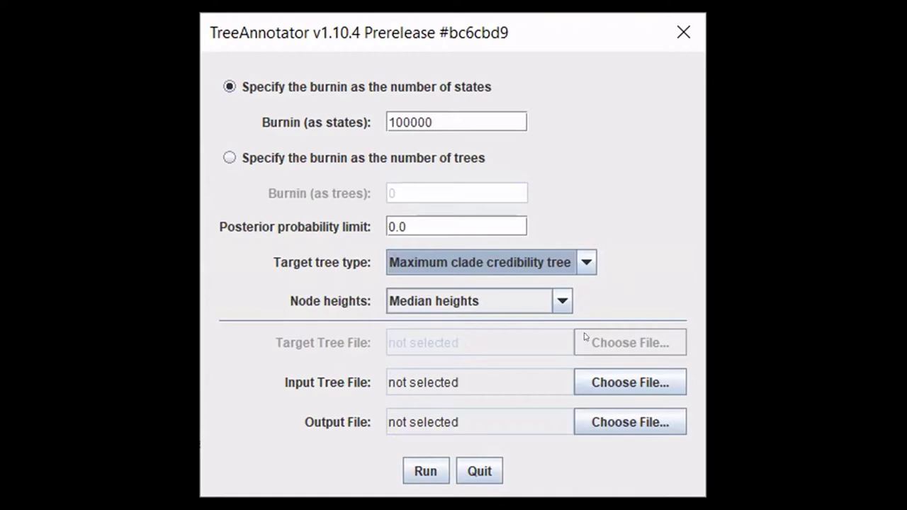
Step: Use the BEAST .trees file as input and save the output as Tree3_alignment_fromtreeann
{"action": "left_click", "coordinate": [638, 382]}
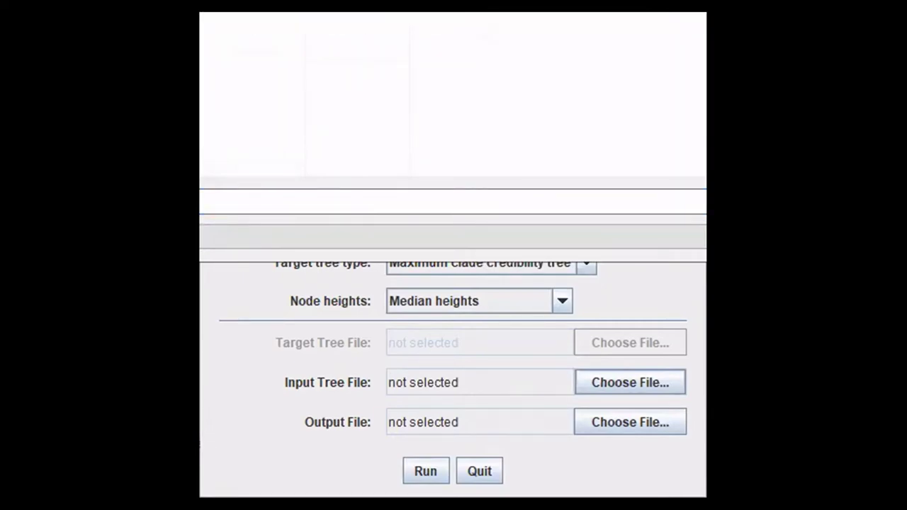
{"action": "left_click", "coordinate": [621, 182]}
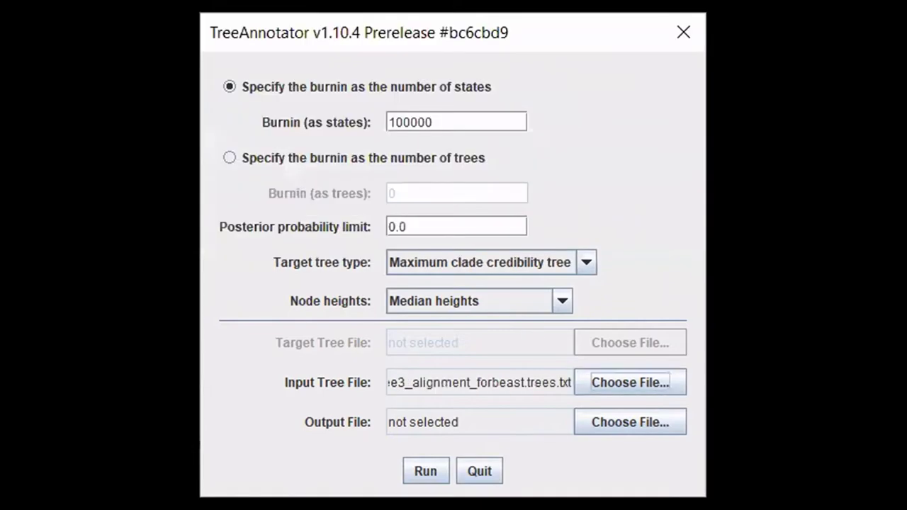
{"action": "left_click", "coordinate": [667, 429]}
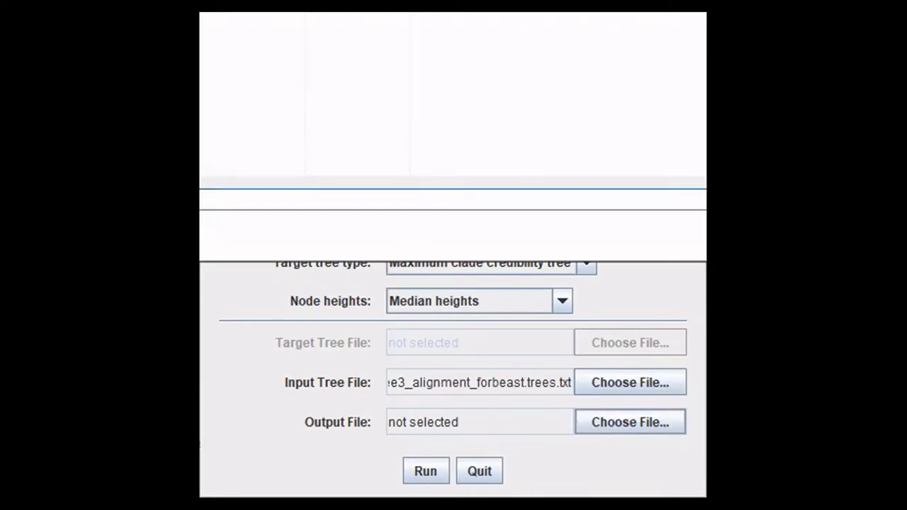
{"action": "key", "text": "Return"}
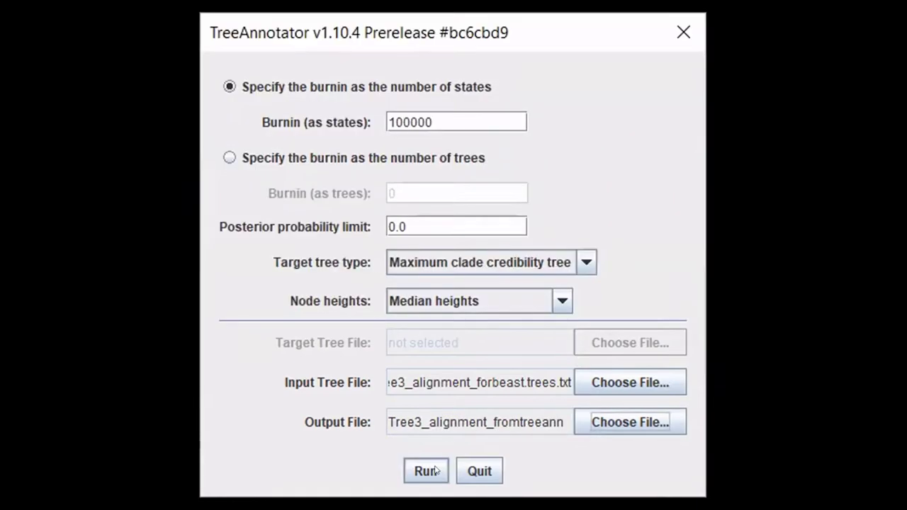
Step: Run TreeAnnotator to build the annotated summary tree file
{"action": "left_click", "coordinate": [435, 471]}
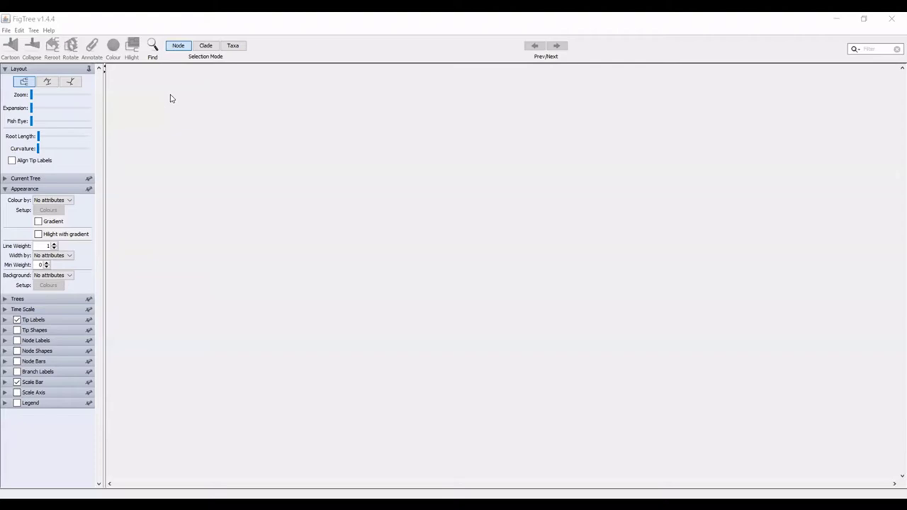
Step: Open the Tree3_alignment_fromtreeann summary tree file via File > Open
{"action": "left_click", "coordinate": [5, 33]}
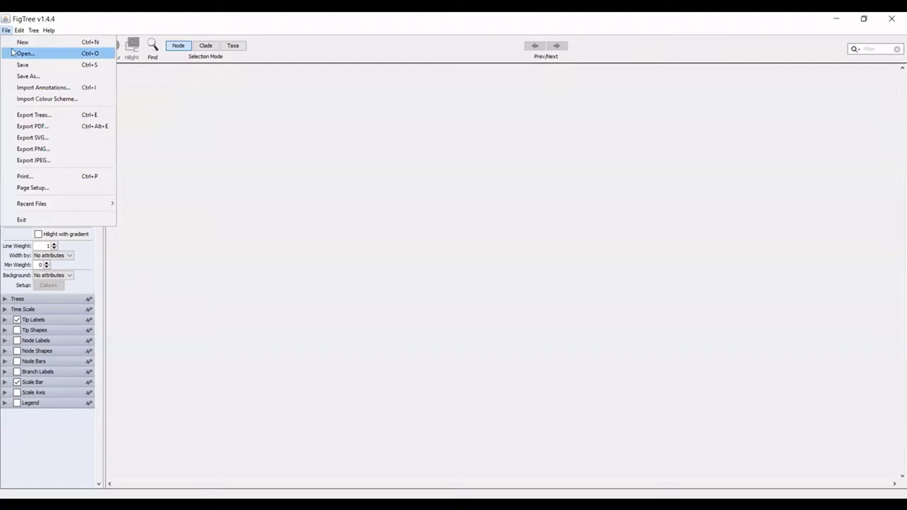
{"action": "left_click", "coordinate": [15, 56]}
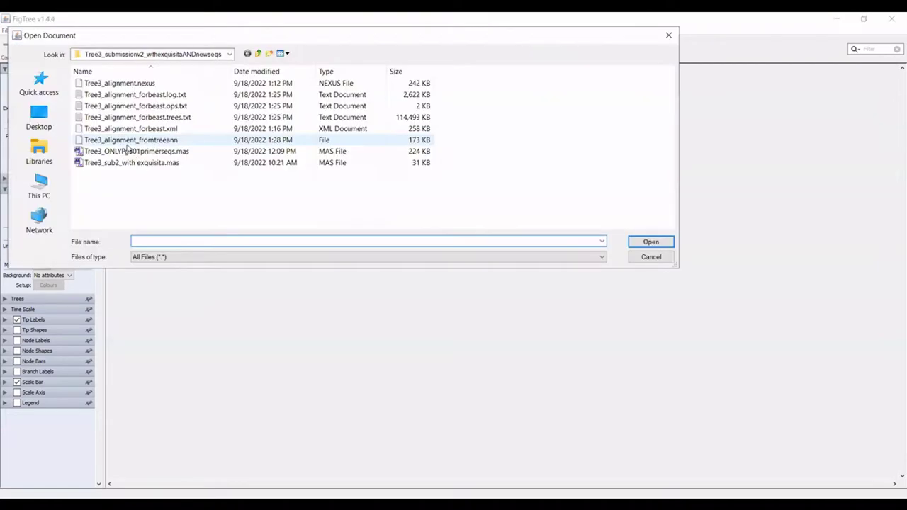
{"action": "left_click", "coordinate": [146, 143]}
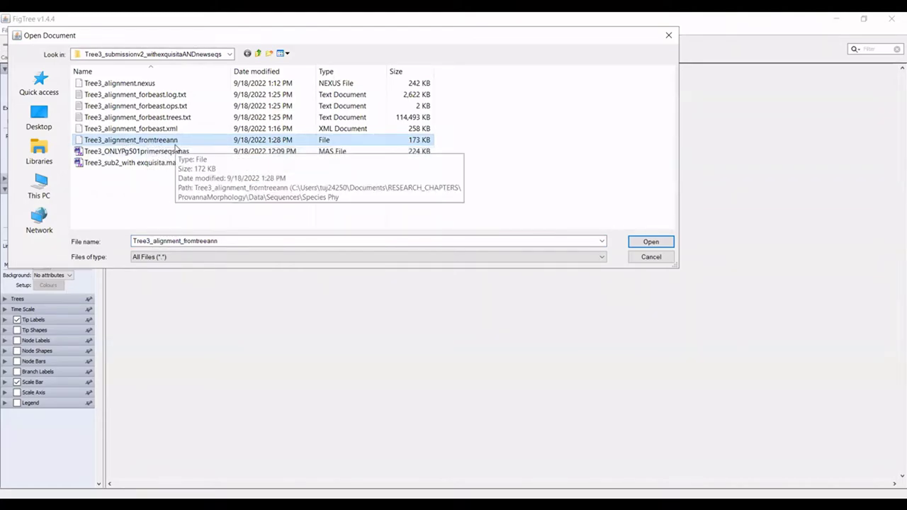
{"action": "left_click", "coordinate": [642, 245]}
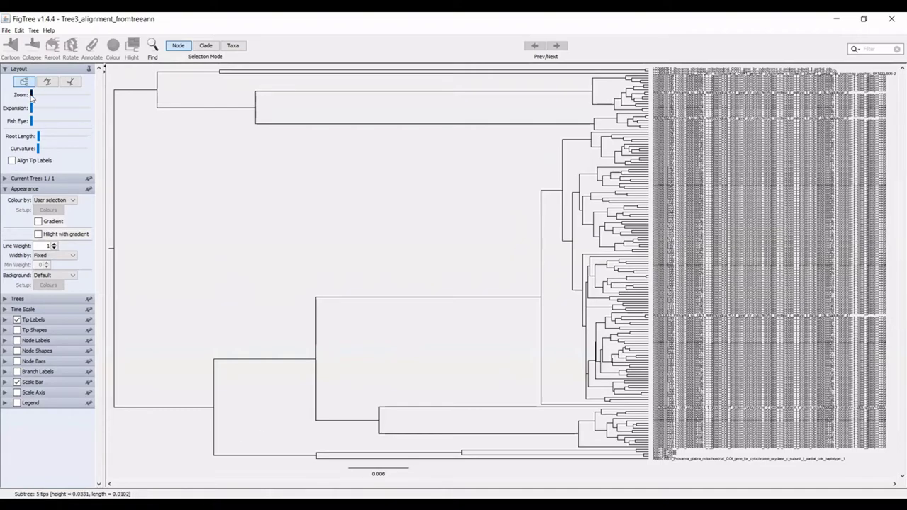
{"action": "left_click_drag", "start_coordinate": [31, 94], "coordinate": [50, 97]}
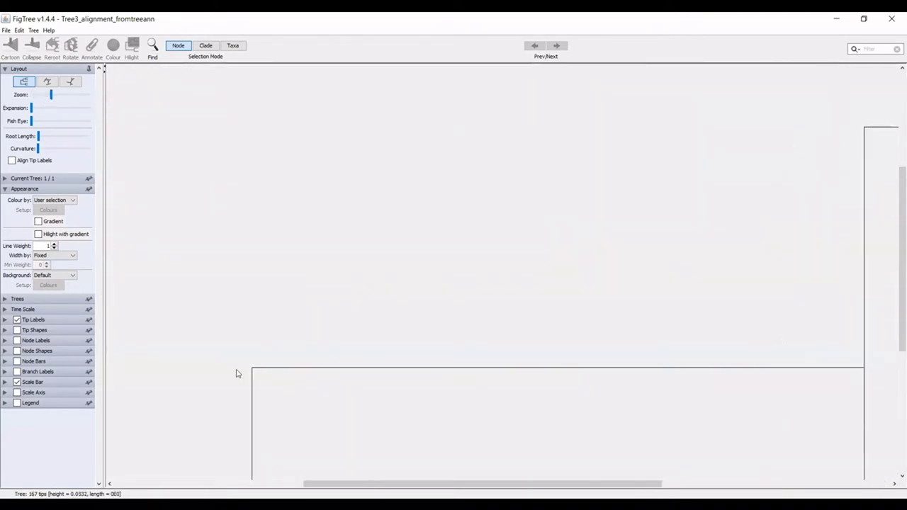
{"action": "left_click_drag", "start_coordinate": [311, 478], "coordinate": [598, 474]}
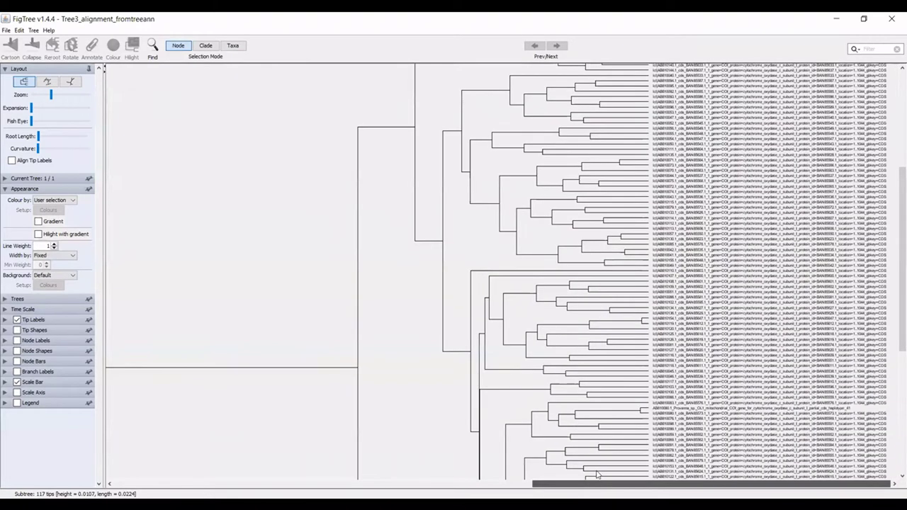
{"action": "left_click", "coordinate": [423, 483]}
{"action": "left_click_drag", "start_coordinate": [53, 97], "coordinate": [69, 114]}
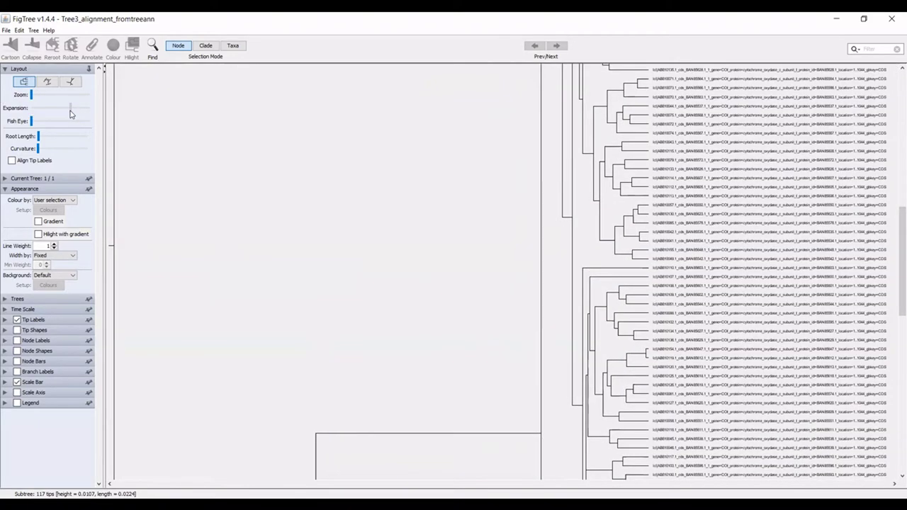
{"action": "left_click_drag", "start_coordinate": [70, 113], "coordinate": [29, 108]}
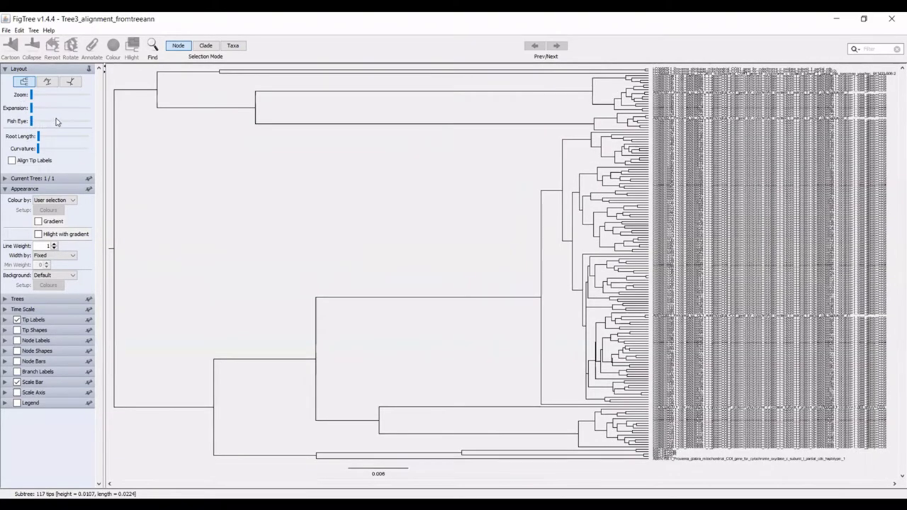
{"action": "left_click_drag", "start_coordinate": [56, 122], "coordinate": [20, 120]}
{"action": "mouse_move", "coordinate": [40, 139]}
{"action": "left_mouse_down"}
{"action": "mouse_move", "coordinate": [115, 142]}
{"action": "mouse_move", "coordinate": [31, 137]}
{"action": "left_mouse_up"}
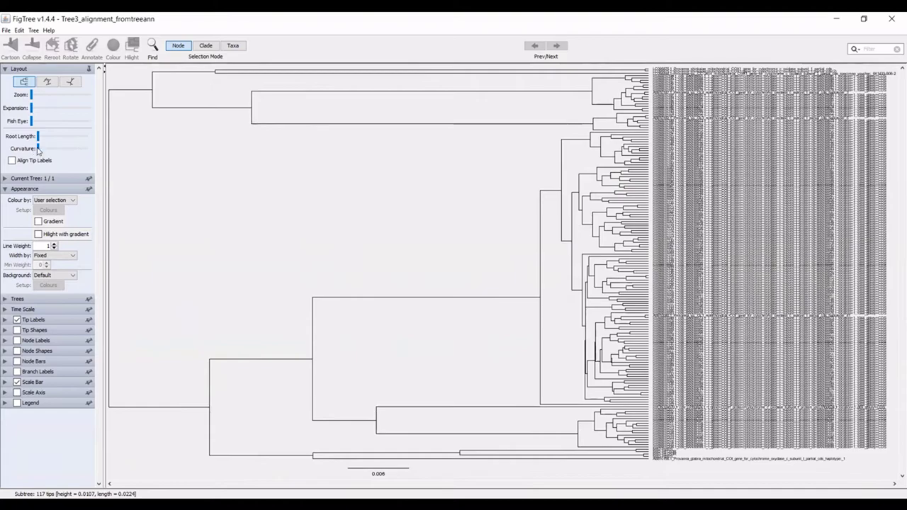
{"action": "left_click_drag", "start_coordinate": [38, 148], "coordinate": [99, 156]}
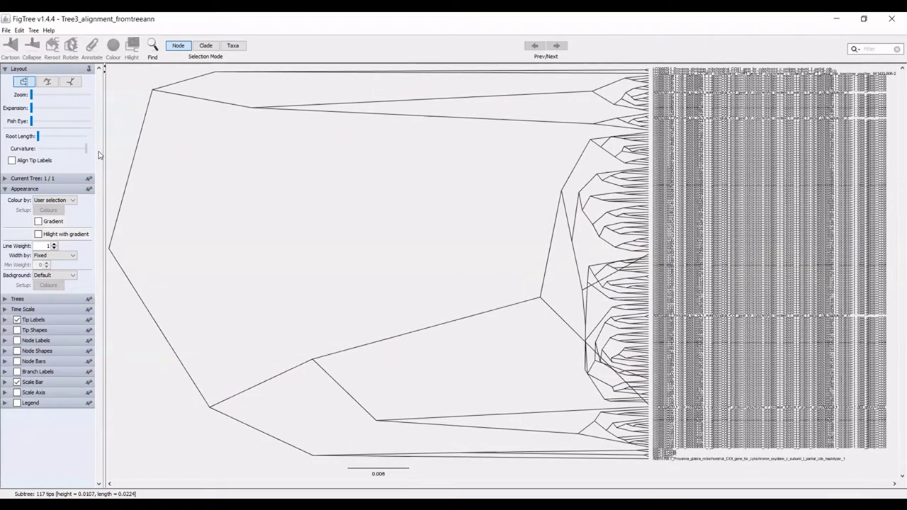
{"action": "left_click_drag", "start_coordinate": [99, 155], "coordinate": [37, 149]}
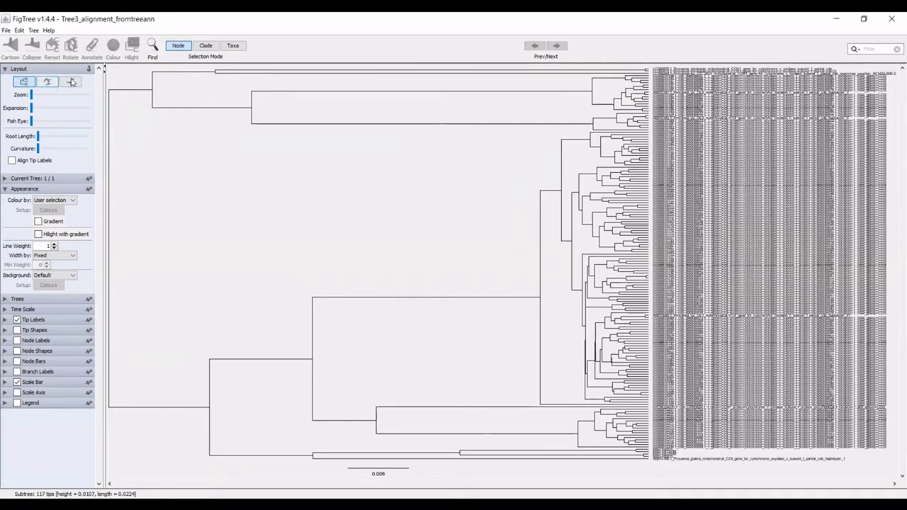
{"action": "left_click", "coordinate": [72, 82]}
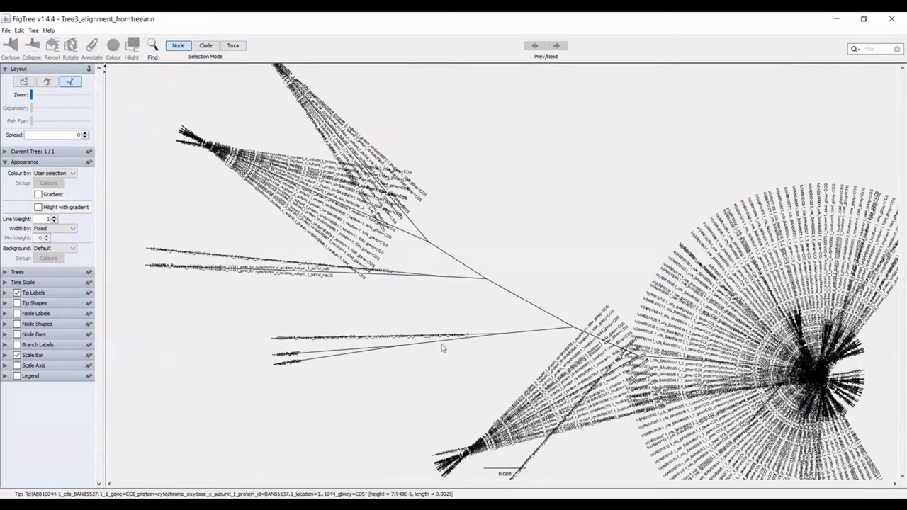
{"action": "left_click", "coordinate": [47, 82]}
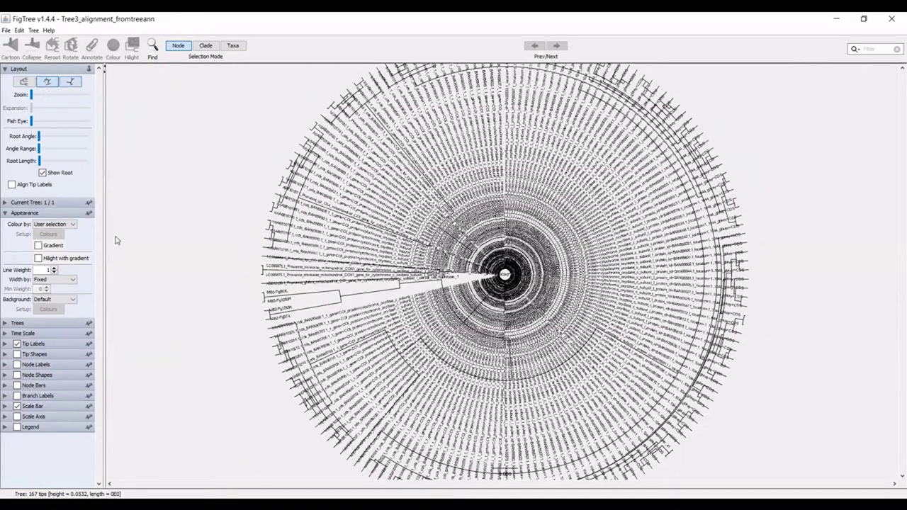
{"action": "left_click", "coordinate": [24, 81]}
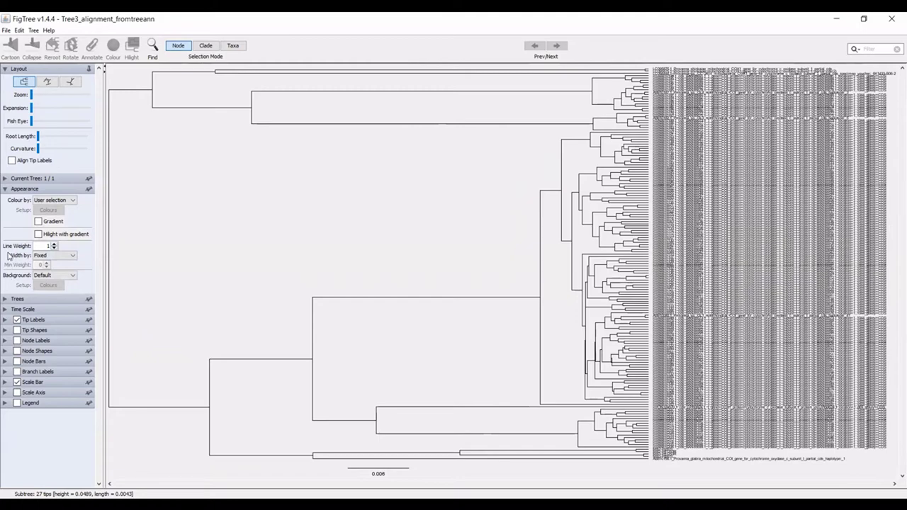
Step: Raise the Appearance Line Weight so the branches draw thicker
{"action": "left_click", "coordinate": [55, 244]}
{"action": "left_click", "coordinate": [54, 243]}
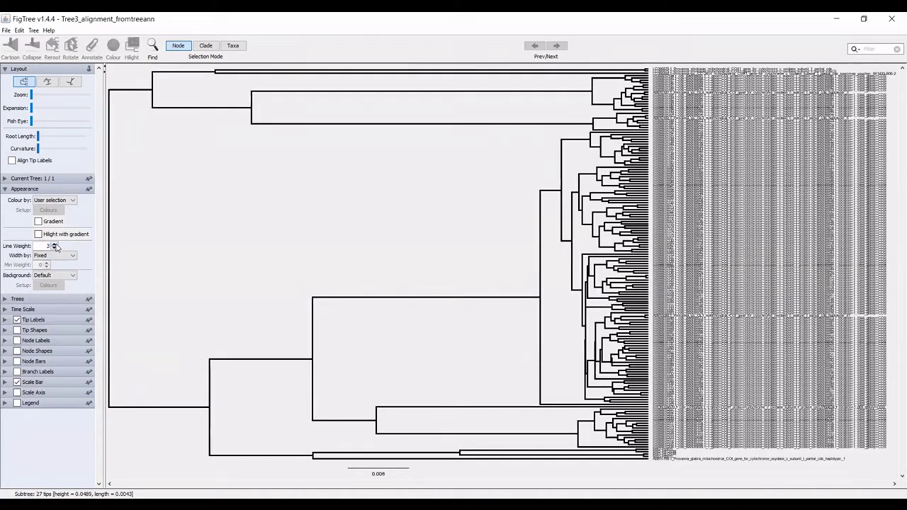
{"action": "left_click", "coordinate": [55, 243]}
{"action": "left_click", "coordinate": [54, 248]}
{"action": "left_click", "coordinate": [55, 248]}
{"action": "left_click", "coordinate": [55, 248]}
{"action": "left_click", "coordinate": [54, 245]}
{"action": "left_click", "coordinate": [54, 248]}
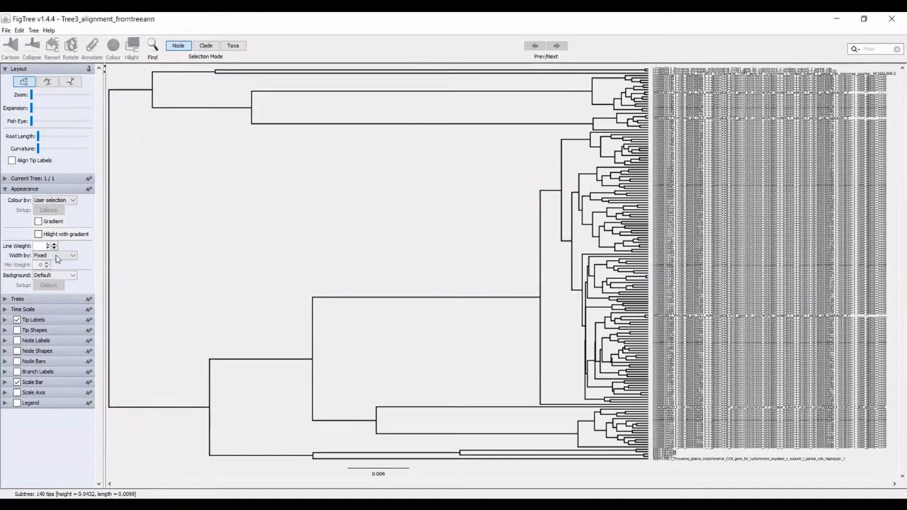
Step: Inspect the Trees and Time Scale panel options, leaving them at their defaults
{"action": "left_click", "coordinate": [30, 299]}
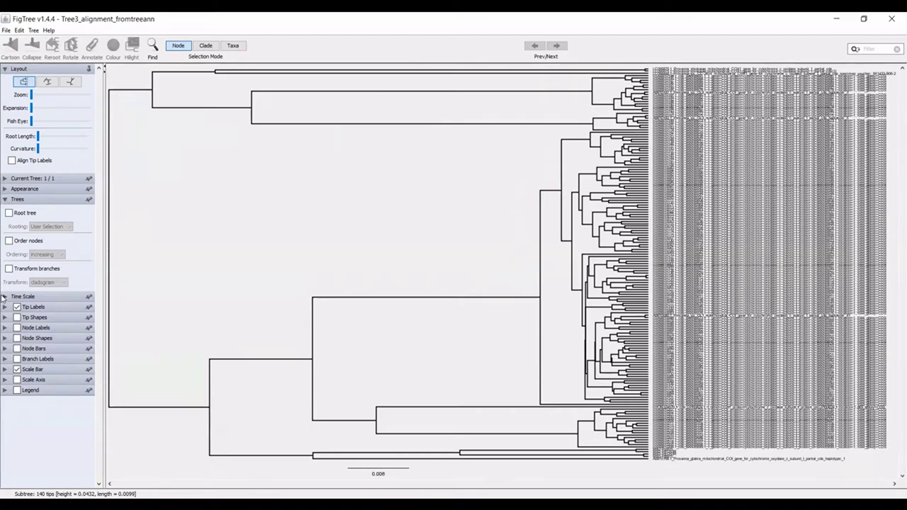
{"action": "left_click", "coordinate": [6, 202]}
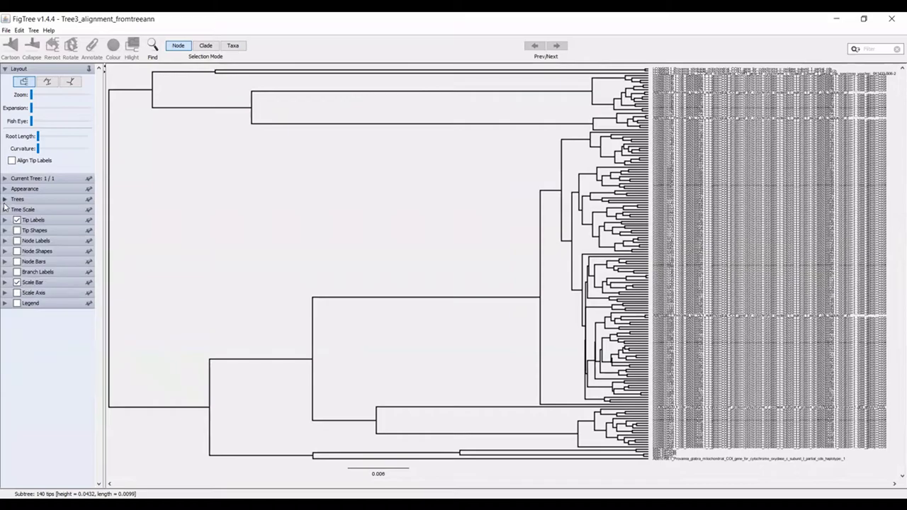
{"action": "left_click", "coordinate": [6, 210]}
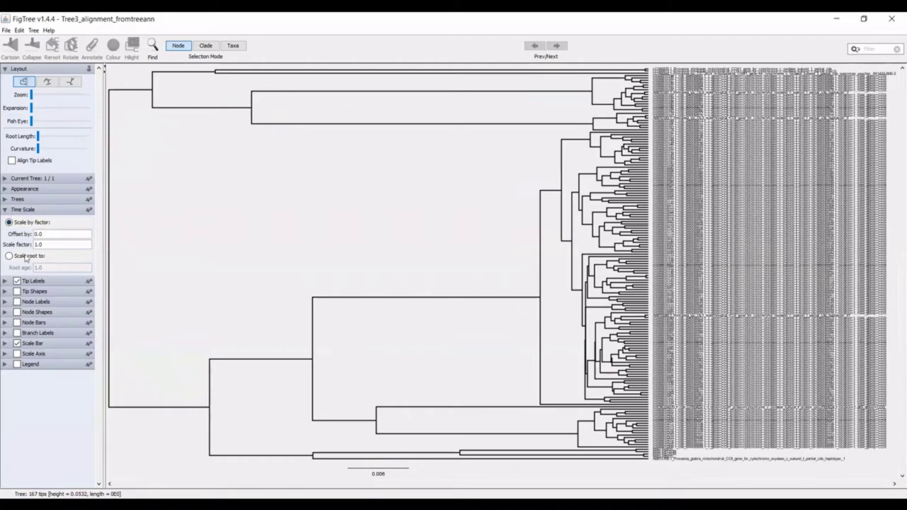
{"action": "left_click", "coordinate": [5, 210]}
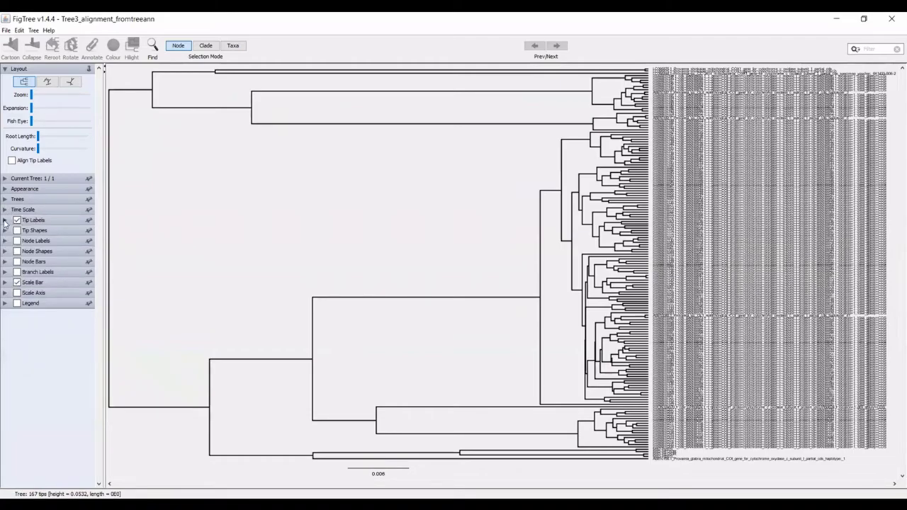
Step: Try rate and branch-length tip labels, then set tip label Display back to Names
{"action": "left_click", "coordinate": [5, 220]}
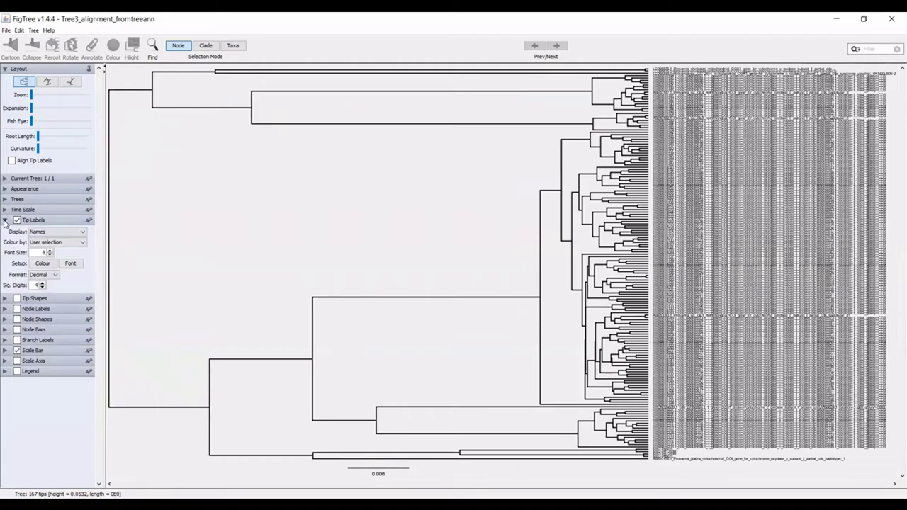
{"action": "left_click", "coordinate": [82, 232]}
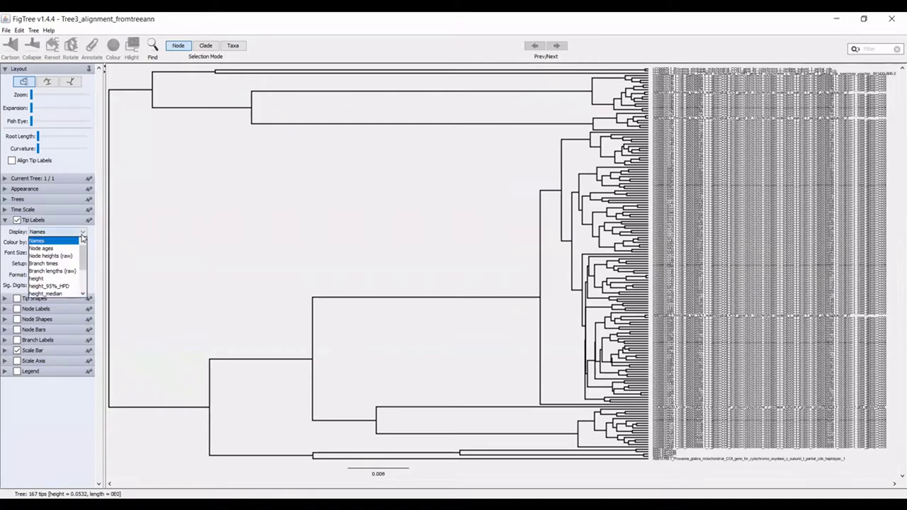
{"action": "scroll", "coordinate": [61, 266], "scroll_direction": "down", "scroll_amount": 2}
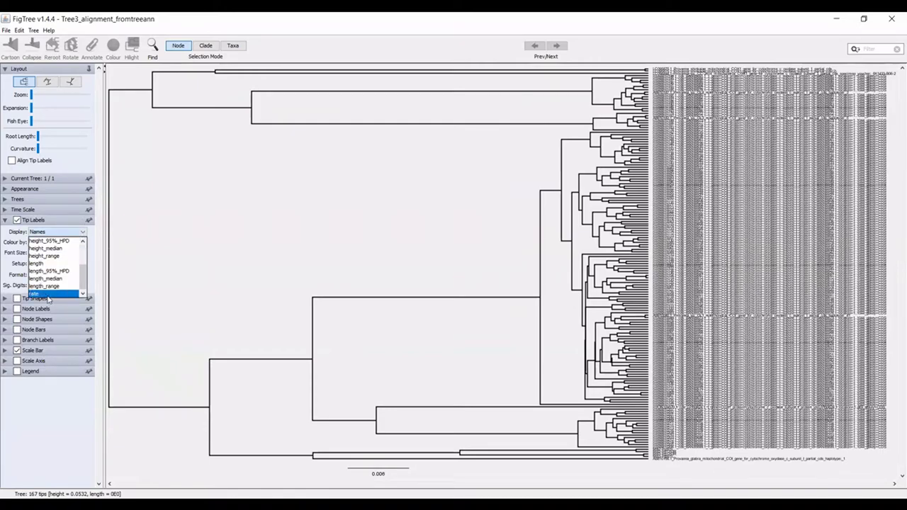
{"action": "left_click", "coordinate": [47, 294]}
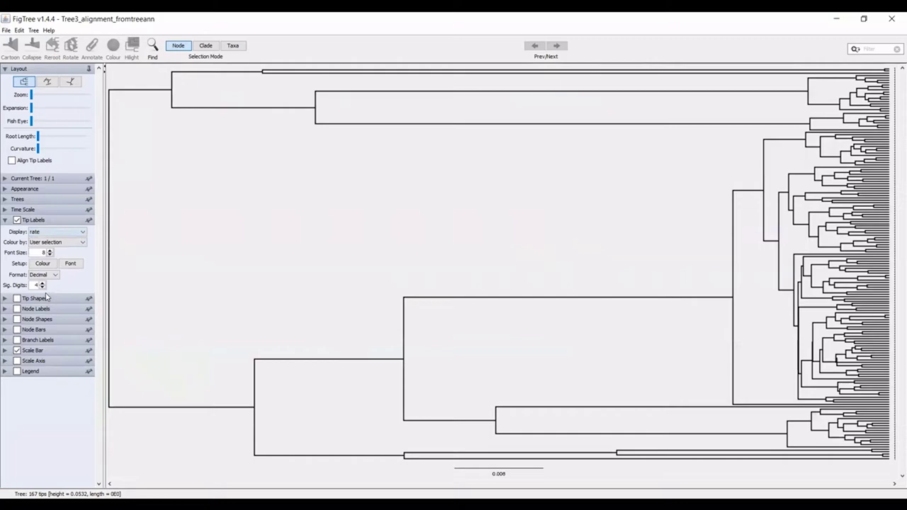
{"action": "left_click", "coordinate": [71, 233]}
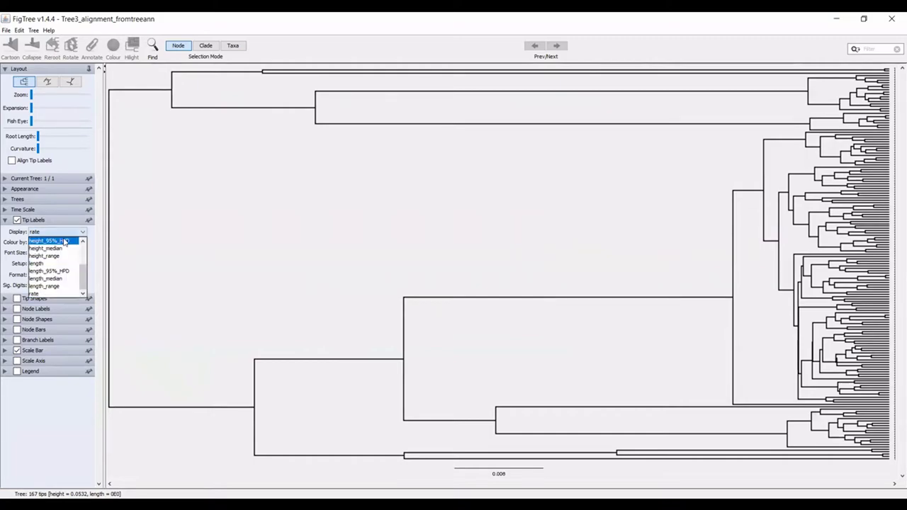
{"action": "scroll", "coordinate": [49, 290], "scroll_direction": "up", "scroll_amount": 1}
{"action": "left_click", "coordinate": [48, 287]}
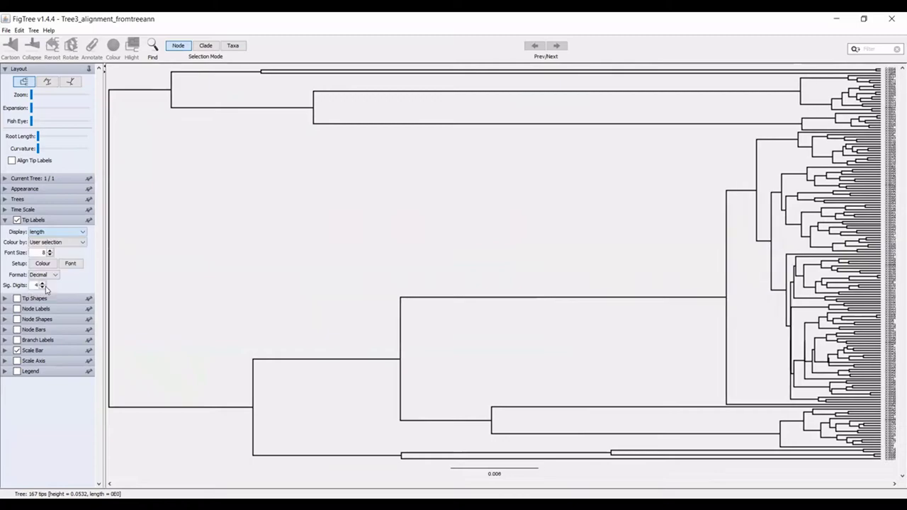
{"action": "left_click", "coordinate": [58, 242]}
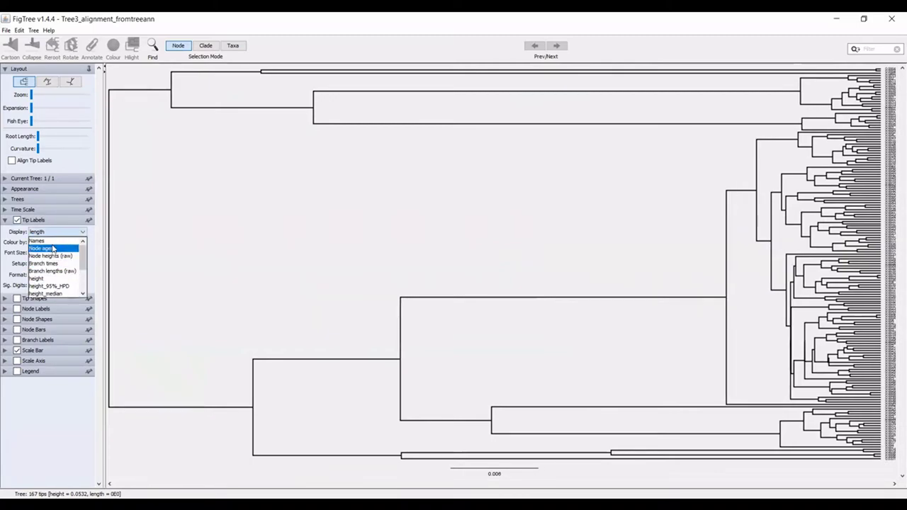
{"action": "left_click", "coordinate": [52, 243]}
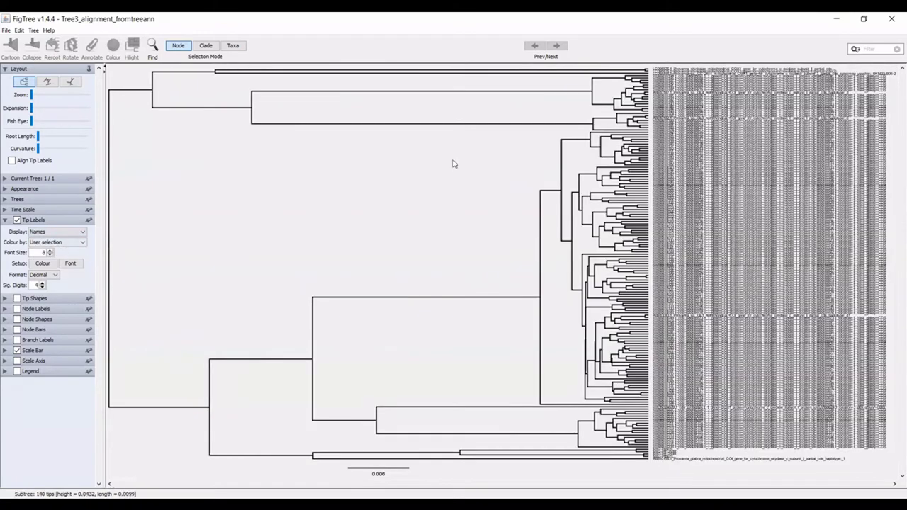
{"action": "left_click", "coordinate": [327, 202]}
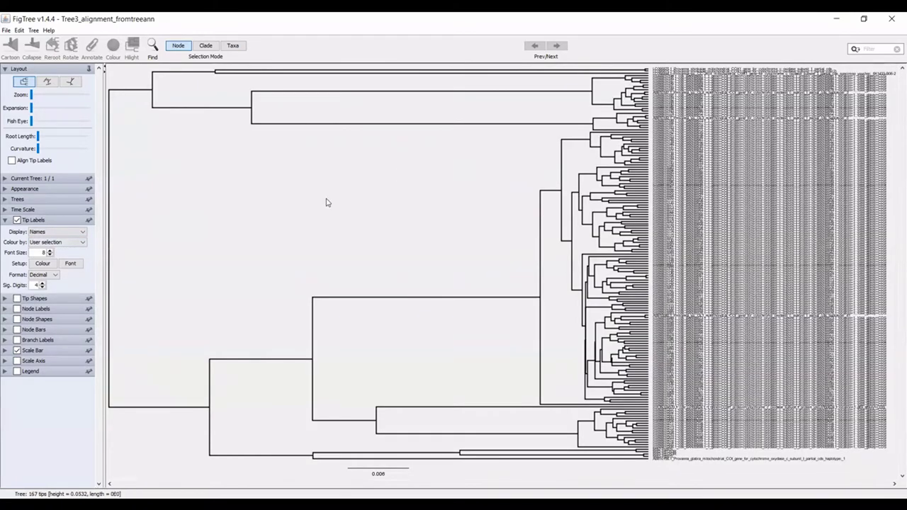
Step: Set tip label font size to 12 and stretch the tree with the Expansion slider
{"action": "left_click", "coordinate": [50, 250]}
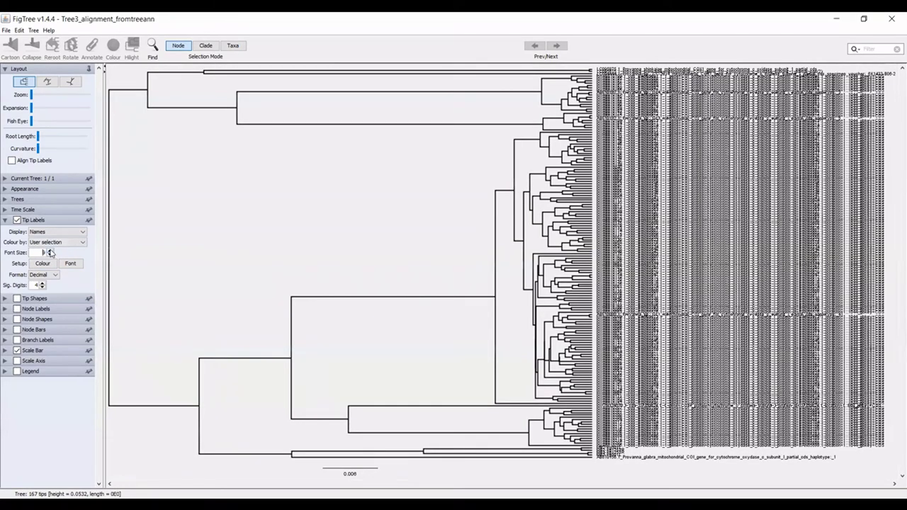
{"action": "left_click", "coordinate": [50, 251]}
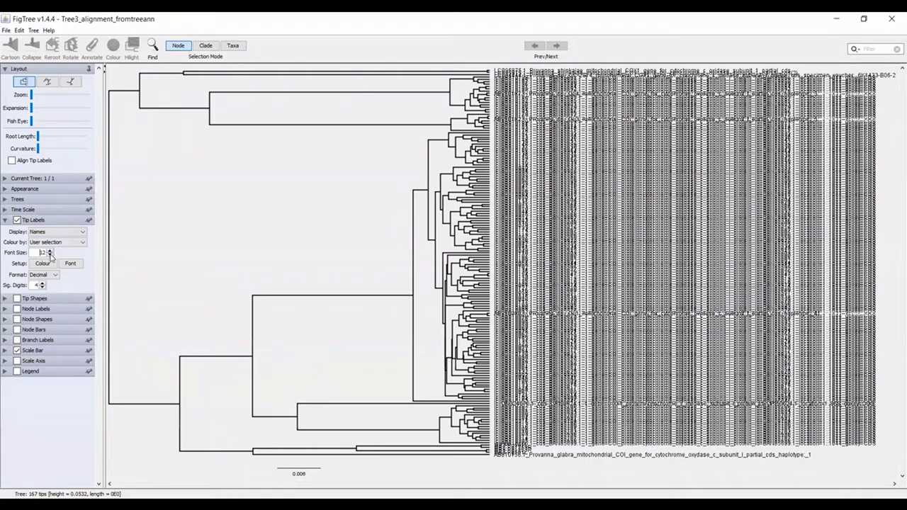
{"action": "left_click", "coordinate": [50, 255]}
{"action": "left_click", "coordinate": [49, 255]}
{"action": "left_click_drag", "start_coordinate": [31, 112], "coordinate": [72, 111]}
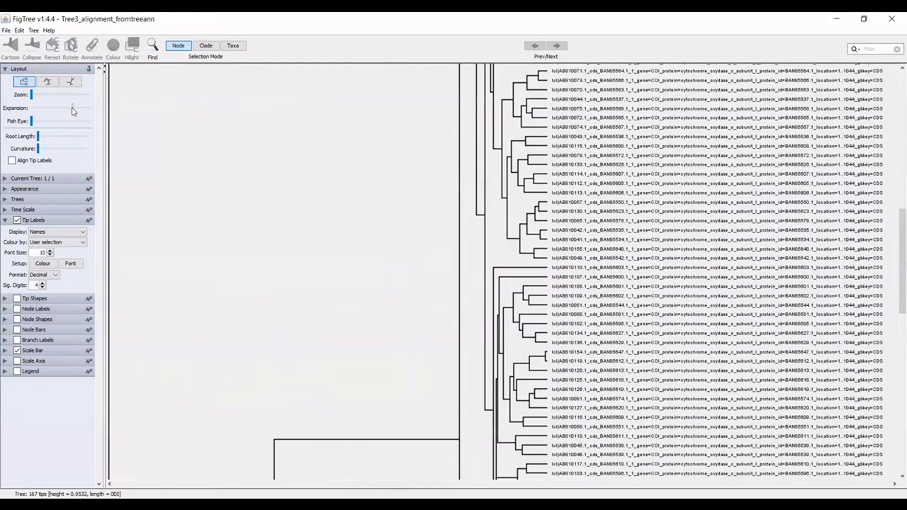
{"action": "left_click", "coordinate": [50, 250]}
{"action": "left_click", "coordinate": [49, 251]}
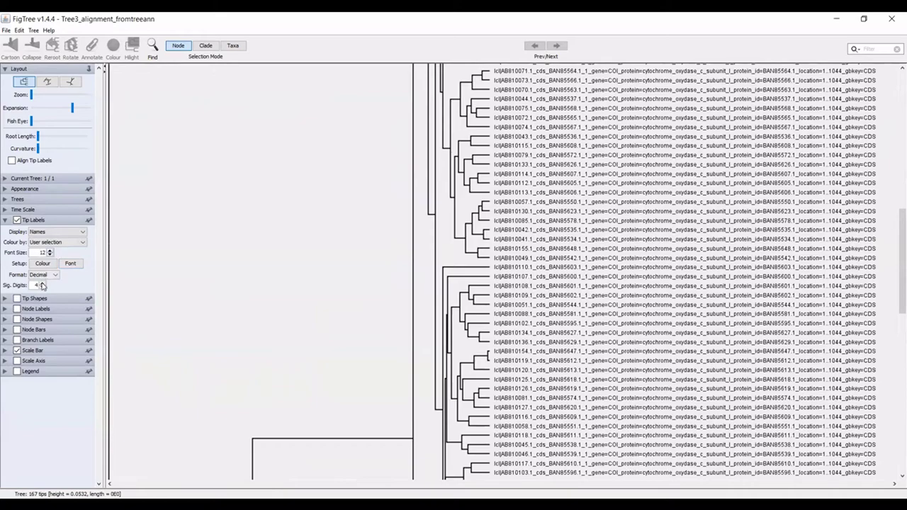
Step: Collapse Tip Labels and switch on Tip Shapes
{"action": "left_click", "coordinate": [5, 220]}
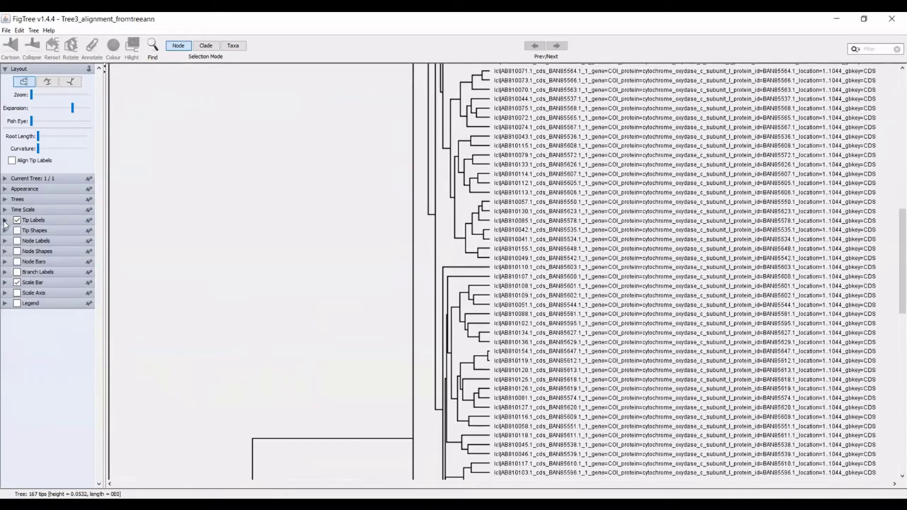
{"action": "left_click", "coordinate": [5, 220]}
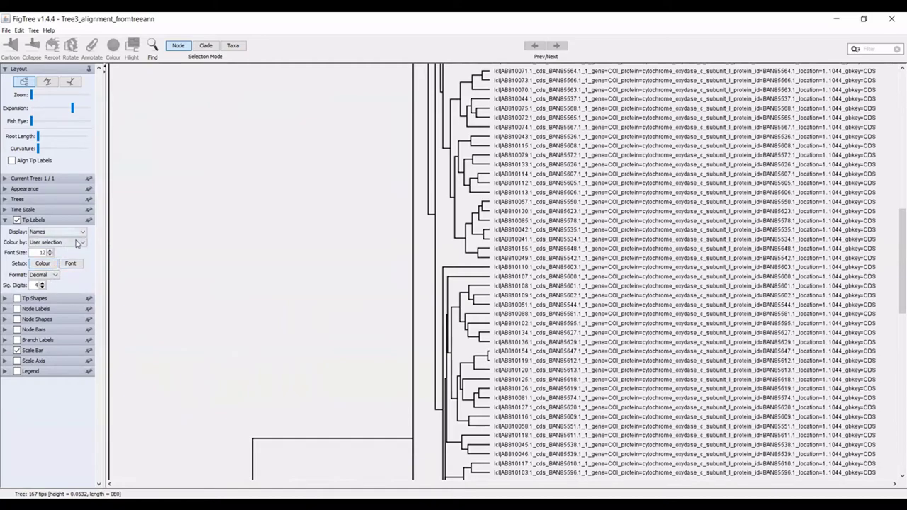
{"action": "left_click", "coordinate": [5, 221]}
{"action": "left_click", "coordinate": [4, 231]}
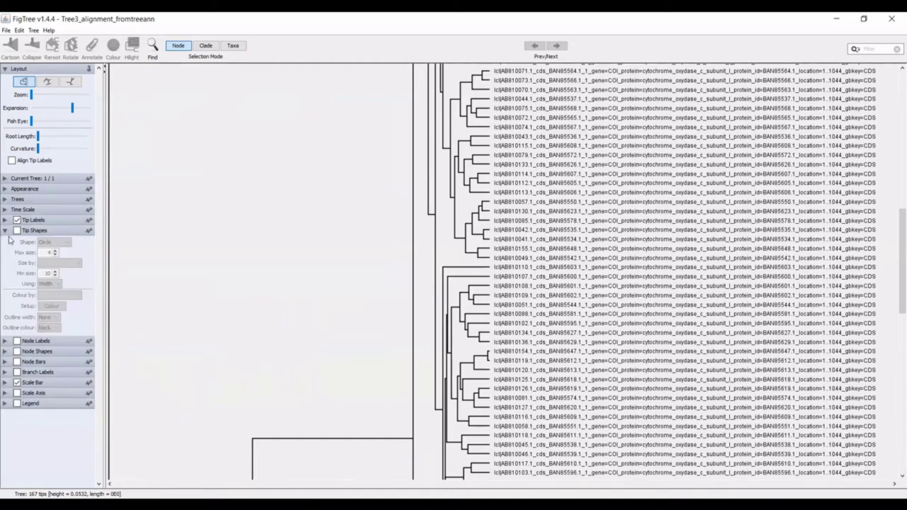
{"action": "left_click", "coordinate": [17, 231]}
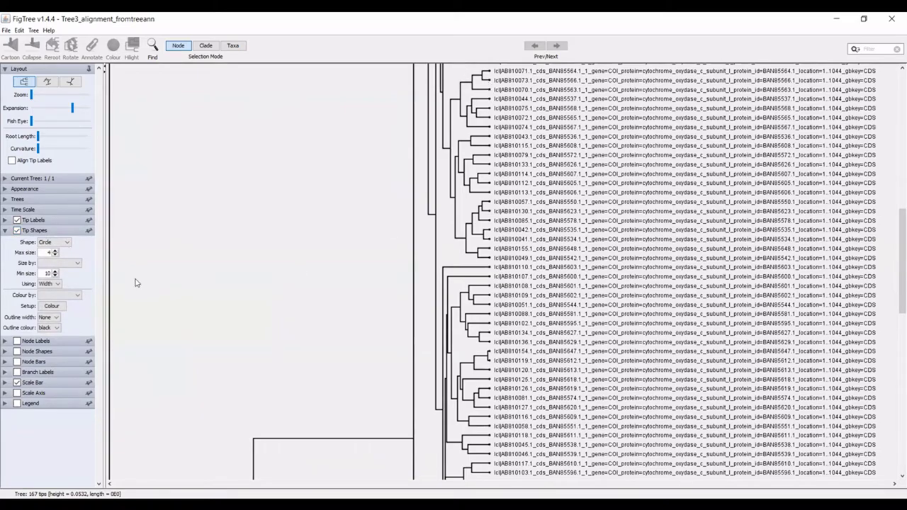
Step: Set the tip shape to Diamond, then switch Tip Shapes off
{"action": "left_click", "coordinate": [50, 245]}
{"action": "left_click", "coordinate": [50, 259]}
{"action": "left_click", "coordinate": [66, 244]}
{"action": "left_click", "coordinate": [48, 266]}
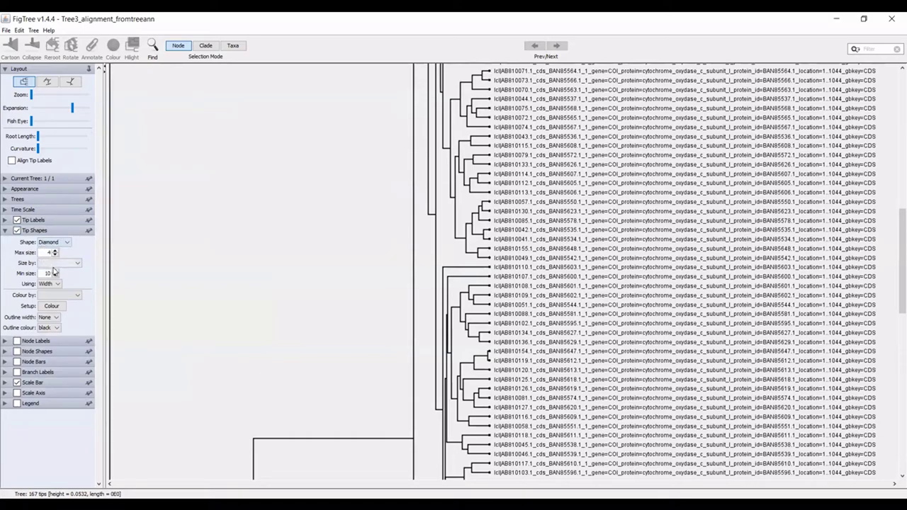
{"action": "left_click", "coordinate": [18, 230]}
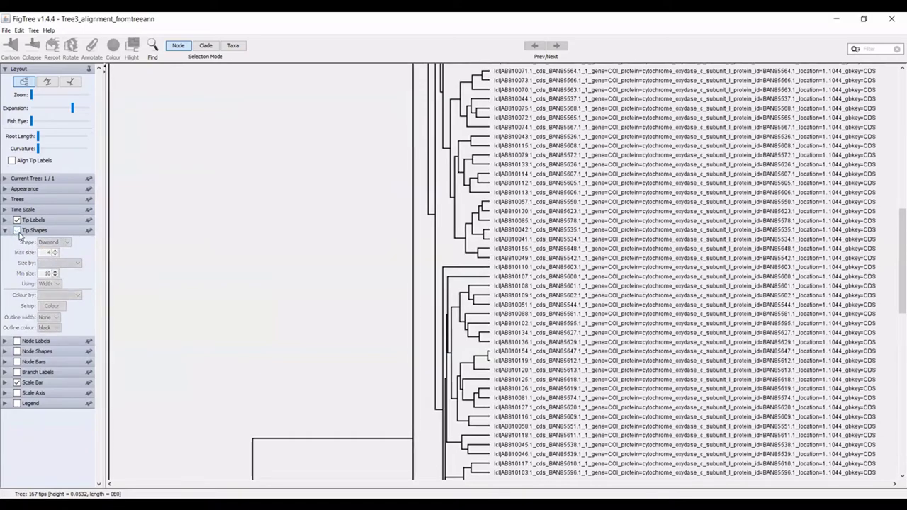
{"action": "left_click", "coordinate": [18, 230]}
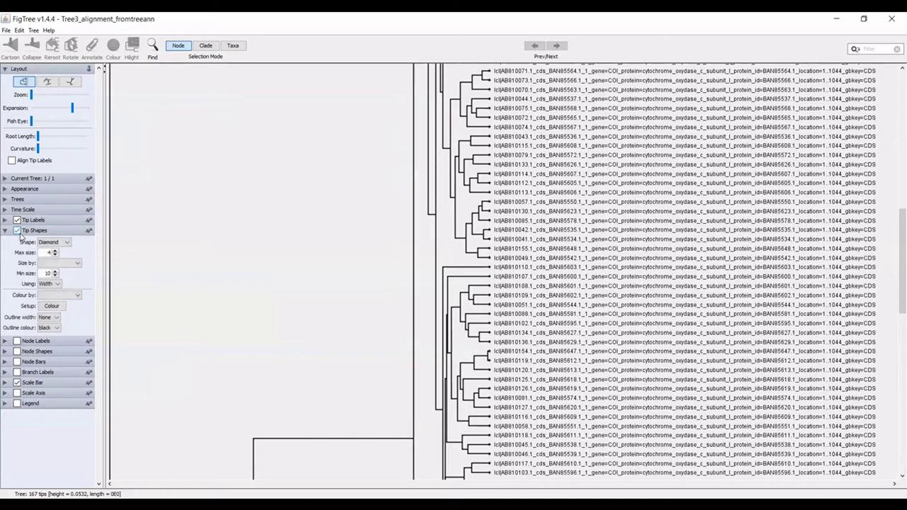
{"action": "left_click", "coordinate": [17, 231]}
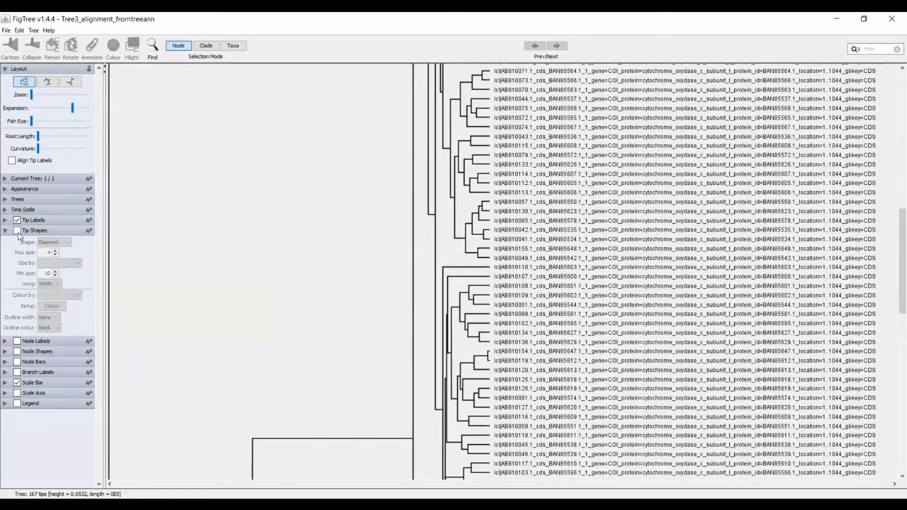
Step: Turn on Node Labels and raise their font size to 12
{"action": "left_click", "coordinate": [6, 232]}
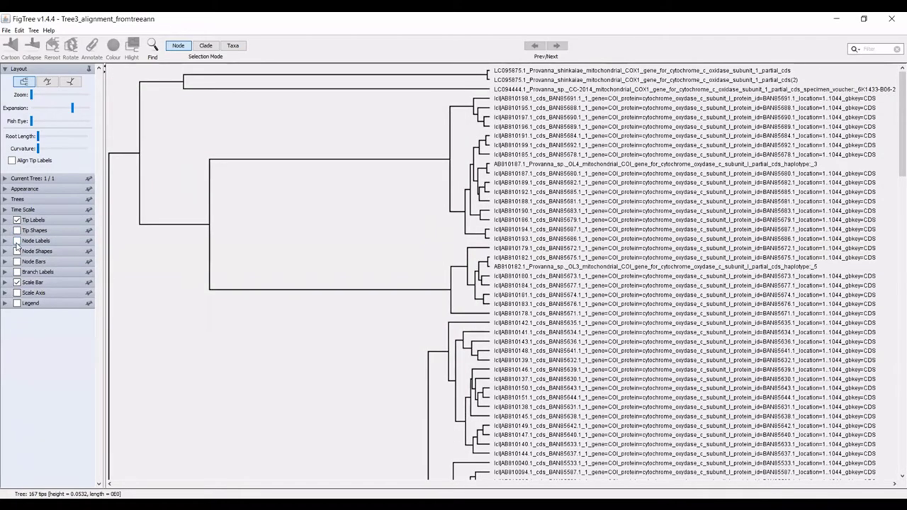
{"action": "left_click", "coordinate": [17, 241]}
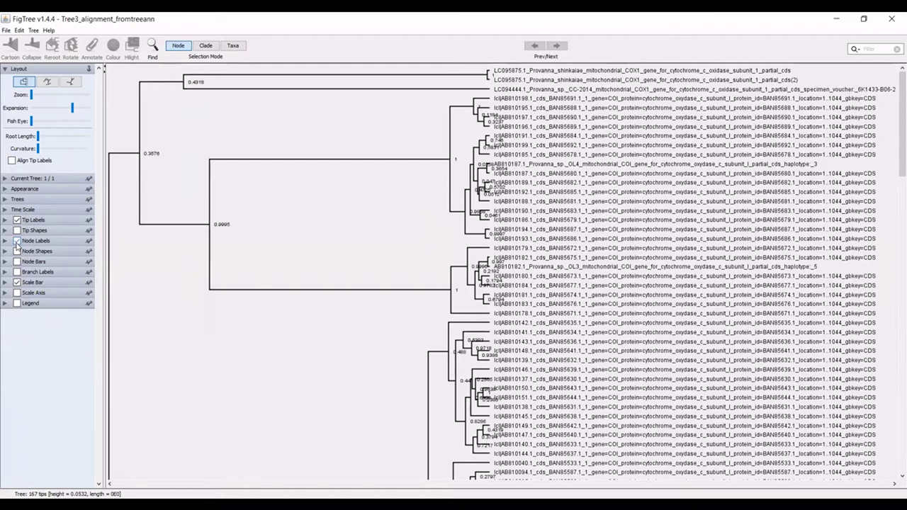
{"action": "left_click", "coordinate": [6, 242]}
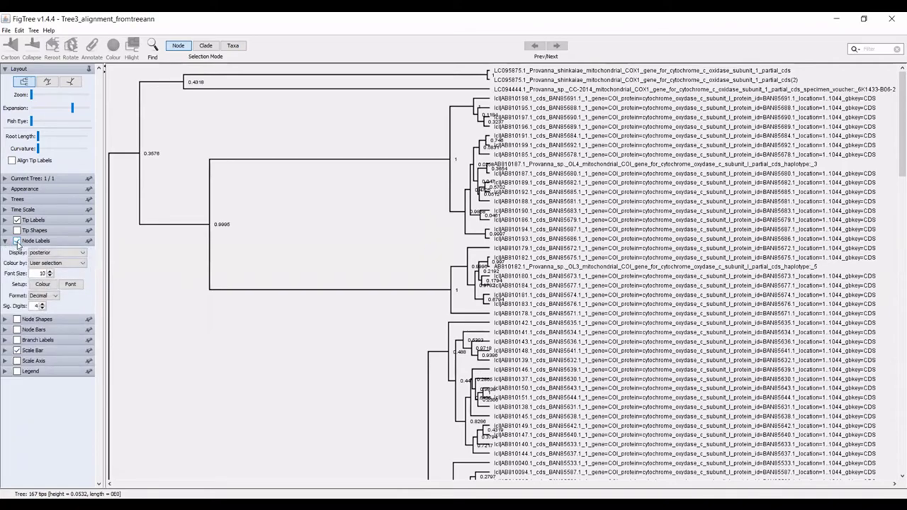
{"action": "left_click", "coordinate": [50, 272]}
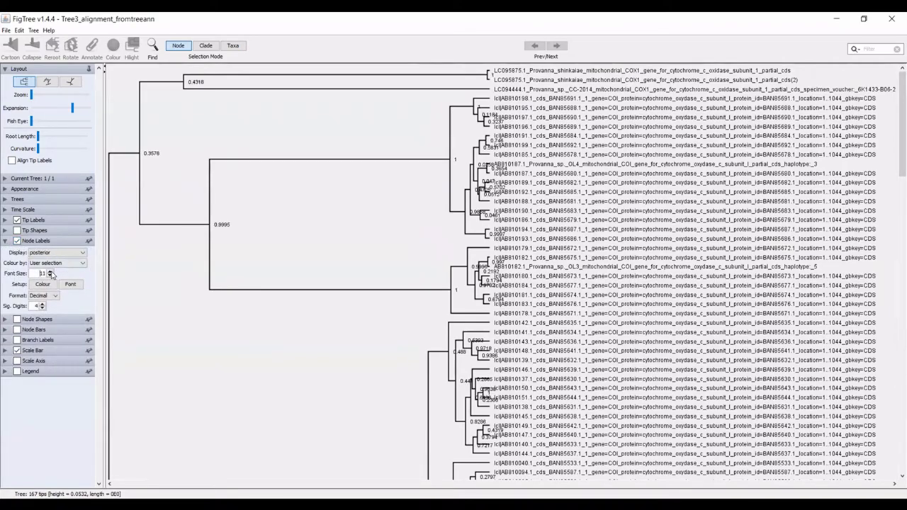
{"action": "left_click", "coordinate": [50, 272]}
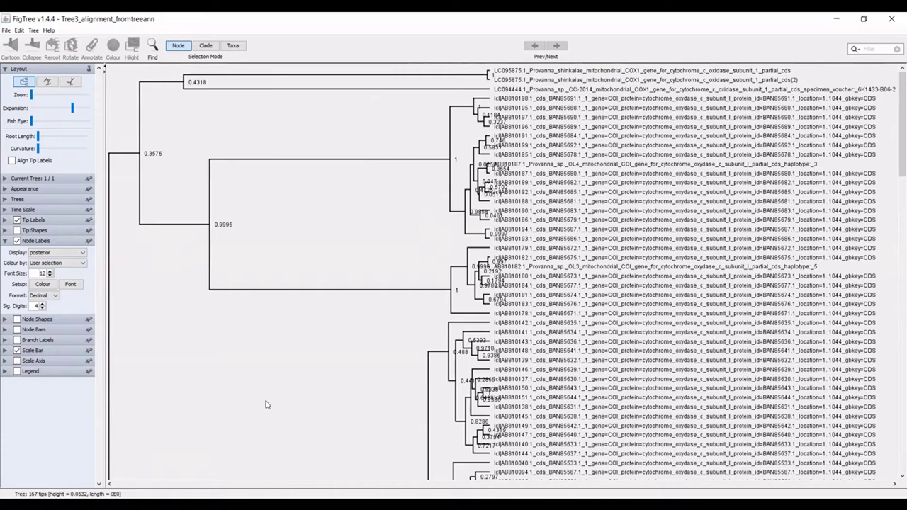
Step: Set node label Sig. Digits to 2
{"action": "left_click", "coordinate": [41, 304]}
{"action": "left_click", "coordinate": [41, 303]}
{"action": "left_click", "coordinate": [41, 304]}
{"action": "left_click", "coordinate": [41, 304]}
{"action": "left_click", "coordinate": [41, 308]}
{"action": "left_click", "coordinate": [41, 308]}
{"action": "left_click", "coordinate": [41, 307]}
{"action": "left_click", "coordinate": [41, 307]}
{"action": "left_click", "coordinate": [41, 308]}
{"action": "left_click", "coordinate": [41, 309]}
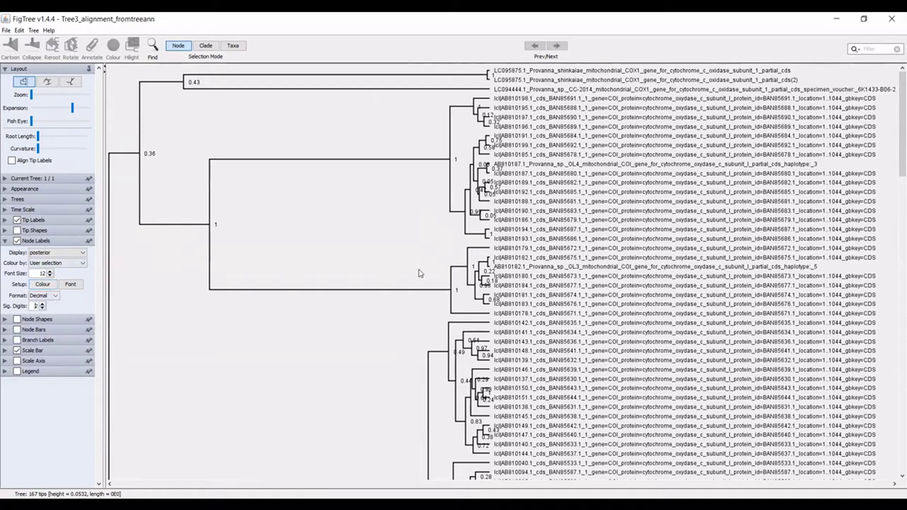
Step: Collapse Node Labels and switch on Node Shapes
{"action": "left_click", "coordinate": [4, 242]}
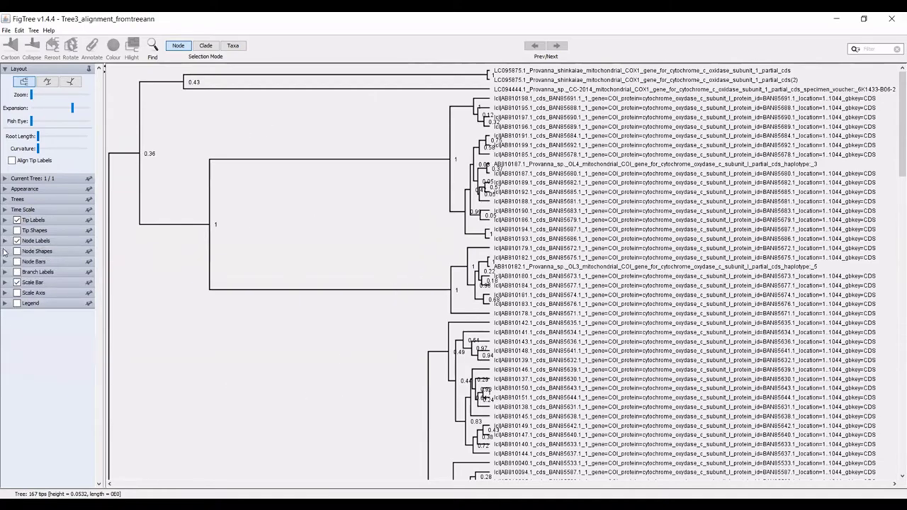
{"action": "left_click", "coordinate": [4, 251]}
{"action": "left_click", "coordinate": [17, 251]}
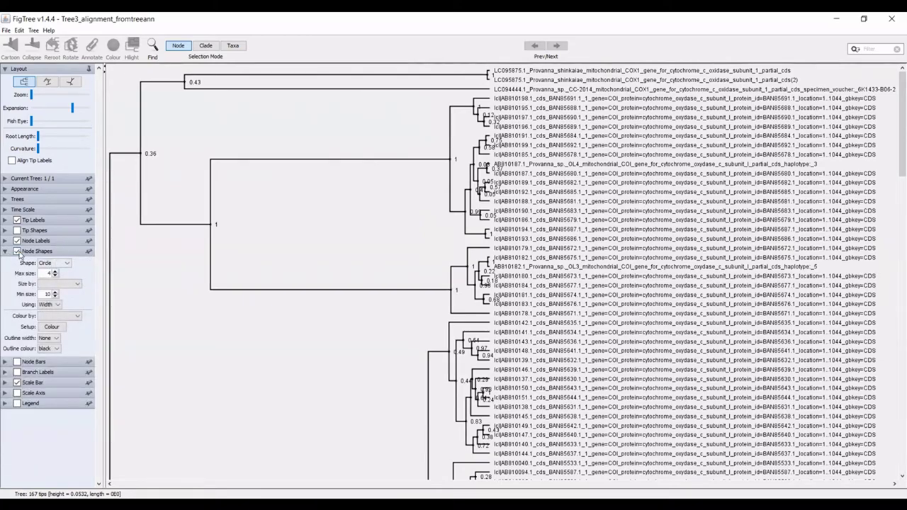
{"action": "left_click", "coordinate": [17, 250]}
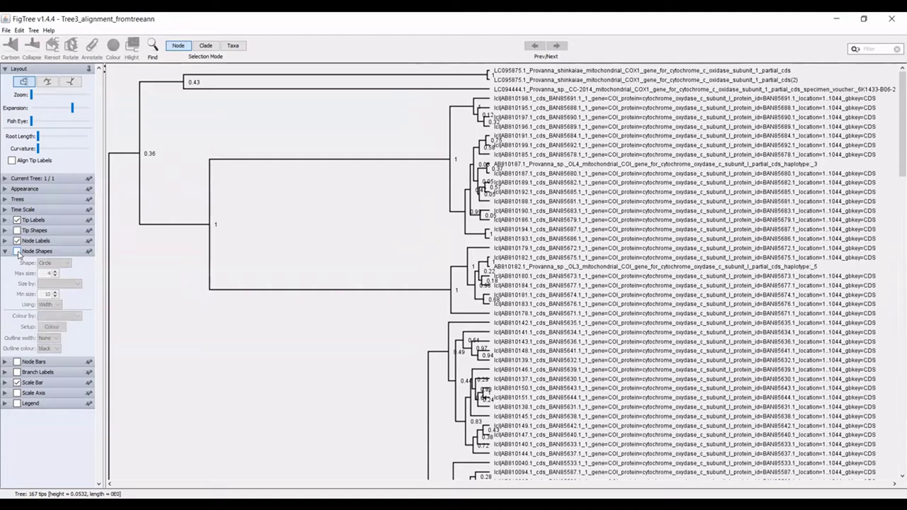
{"action": "left_click", "coordinate": [18, 252]}
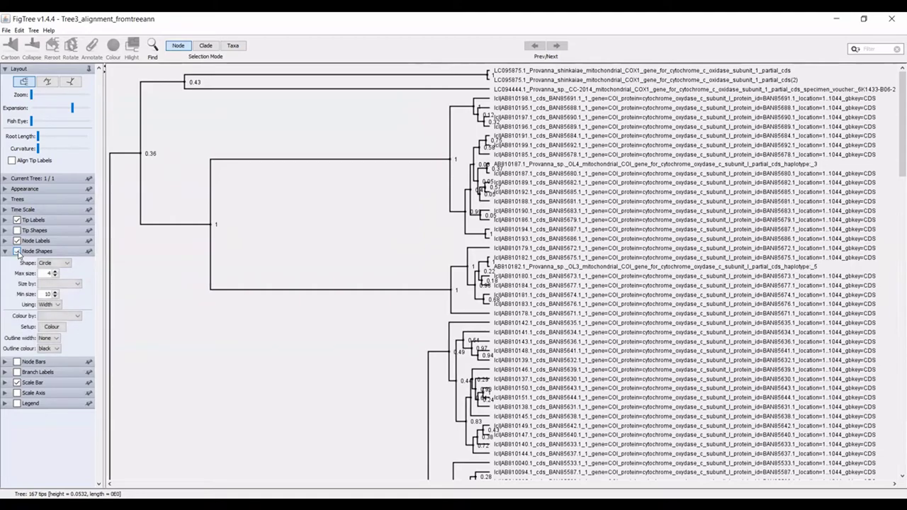
Step: Set node shape to Diamond with Max size 5, then switch Node Shapes off
{"action": "left_click", "coordinate": [66, 263]}
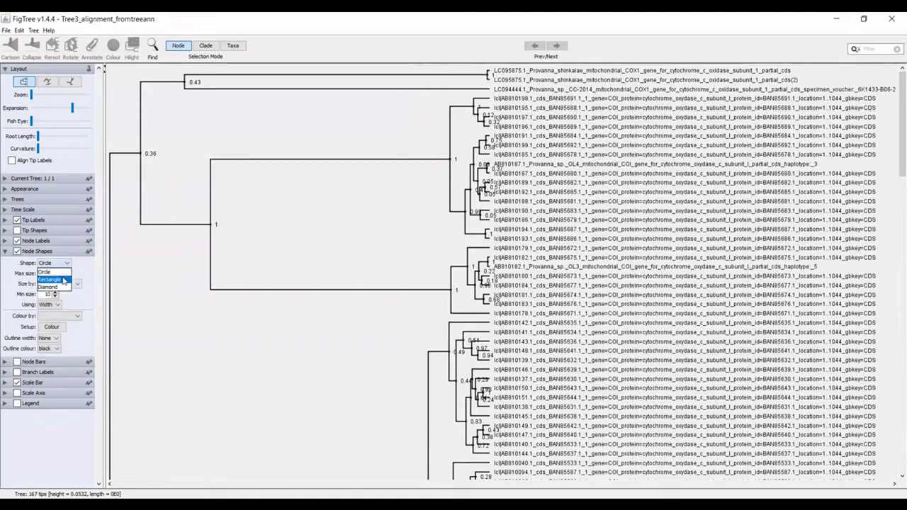
{"action": "left_click", "coordinate": [63, 280]}
{"action": "left_click", "coordinate": [64, 262]}
{"action": "left_click", "coordinate": [58, 286]}
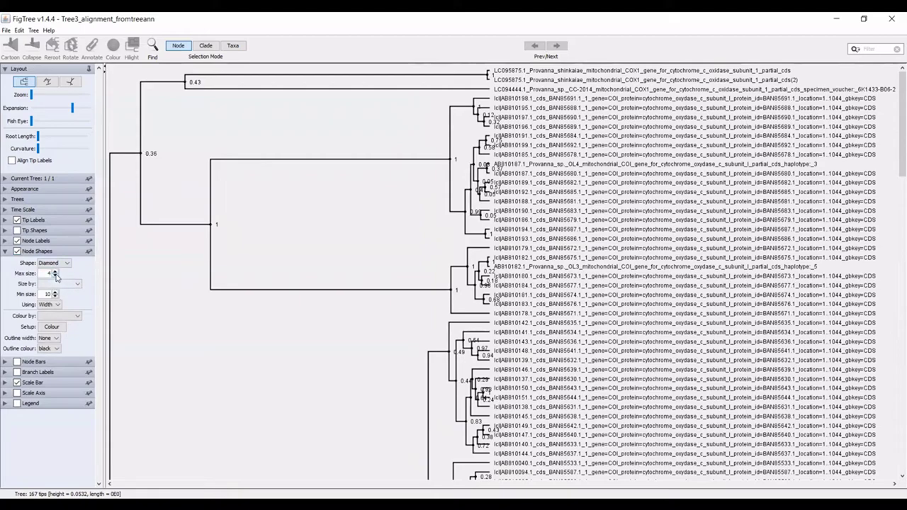
{"action": "left_click", "coordinate": [55, 271]}
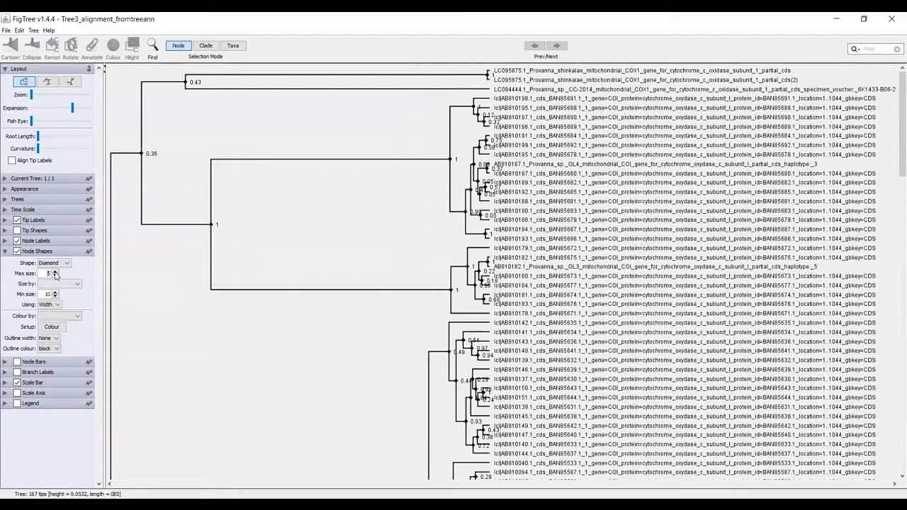
{"action": "left_click", "coordinate": [17, 251]}
{"action": "left_click", "coordinate": [6, 252]}
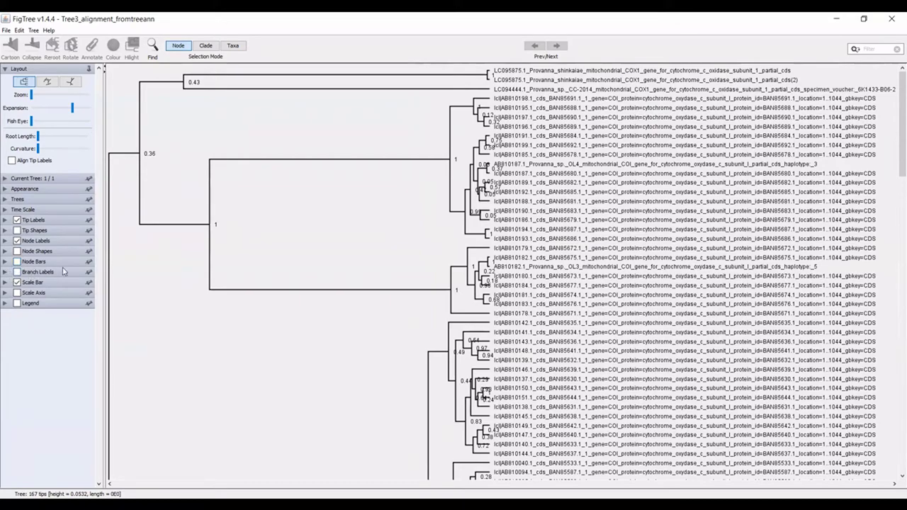
{"action": "left_click", "coordinate": [17, 274]}
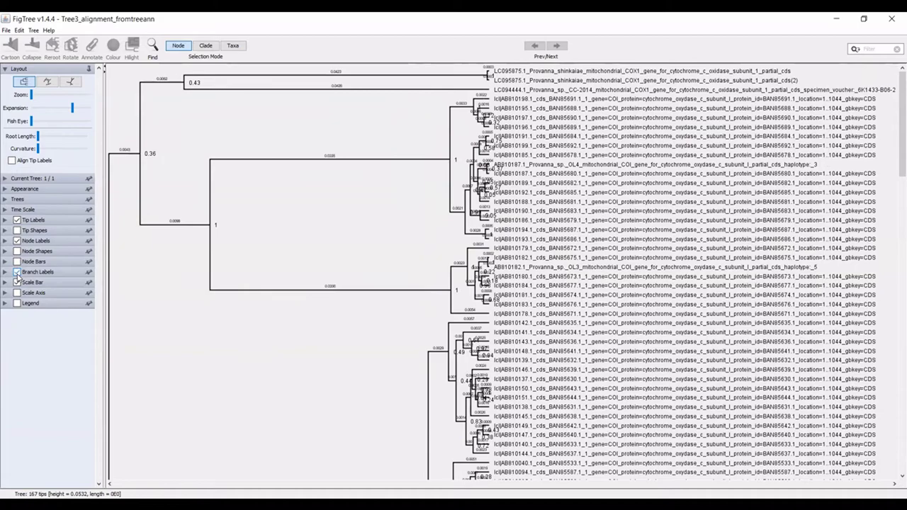
{"action": "left_click", "coordinate": [5, 273]}
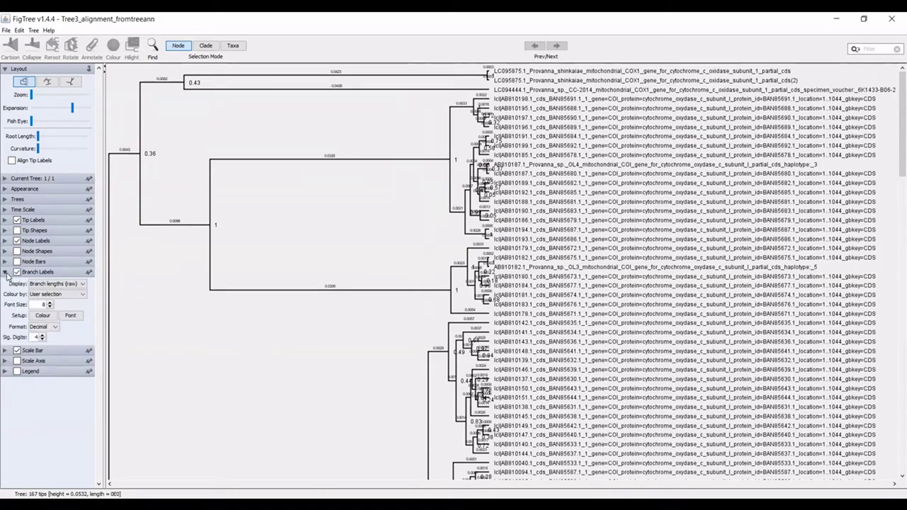
{"action": "left_click", "coordinate": [68, 284]}
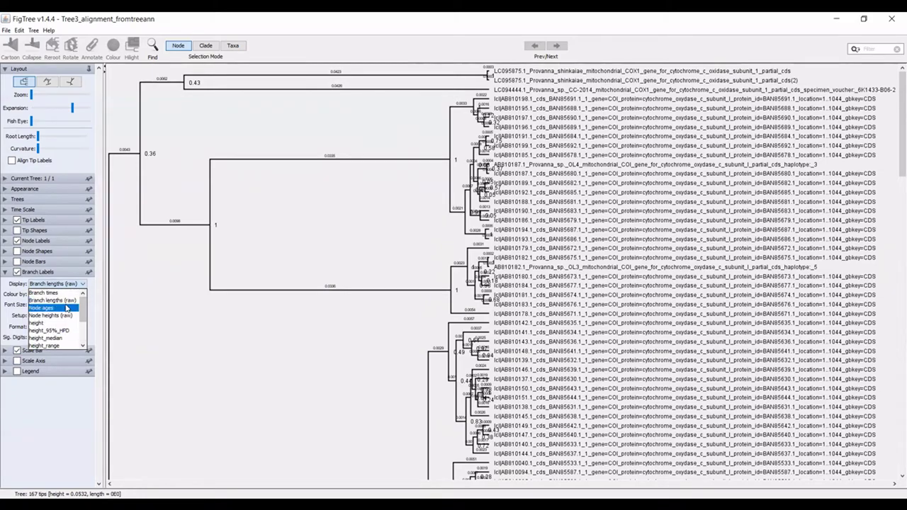
{"action": "left_click", "coordinate": [61, 303]}
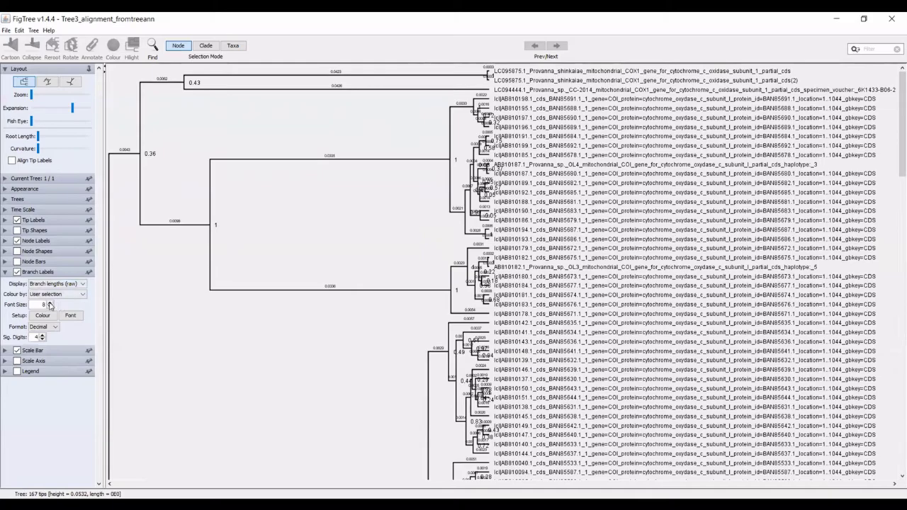
{"action": "left_click", "coordinate": [50, 303]}
{"action": "left_click", "coordinate": [50, 302]}
{"action": "left_click", "coordinate": [50, 302]}
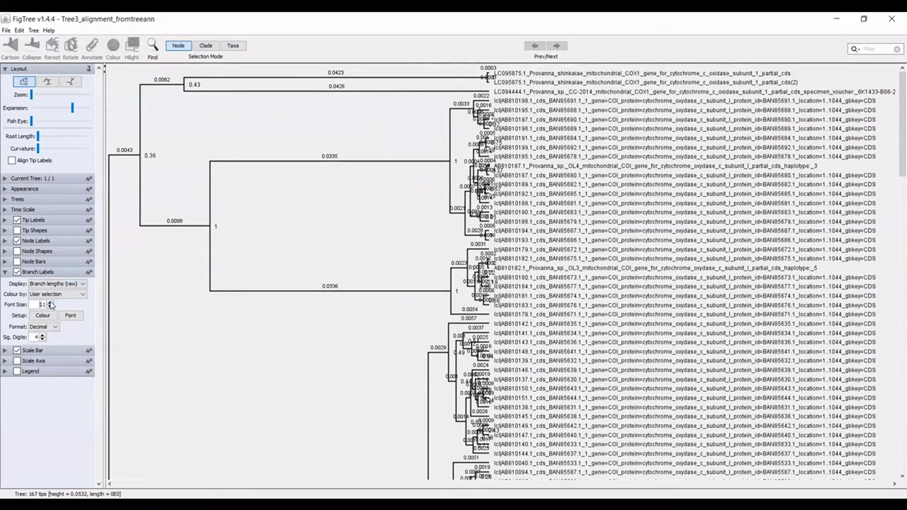
{"action": "left_click", "coordinate": [50, 302]}
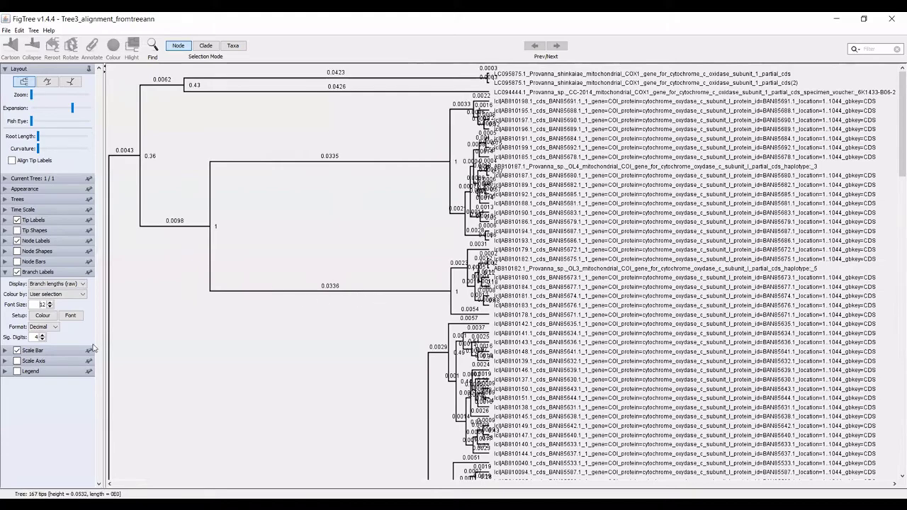
{"action": "left_click", "coordinate": [17, 272]}
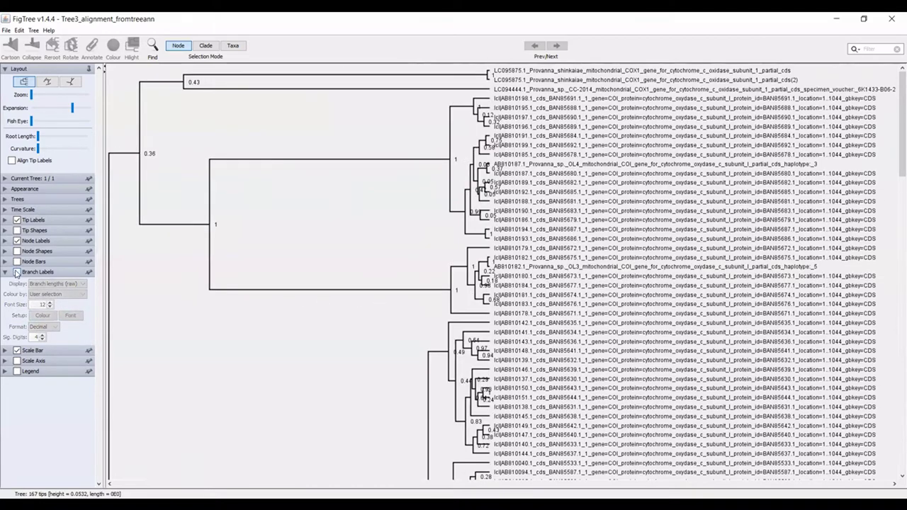
{"action": "left_click", "coordinate": [5, 274]}
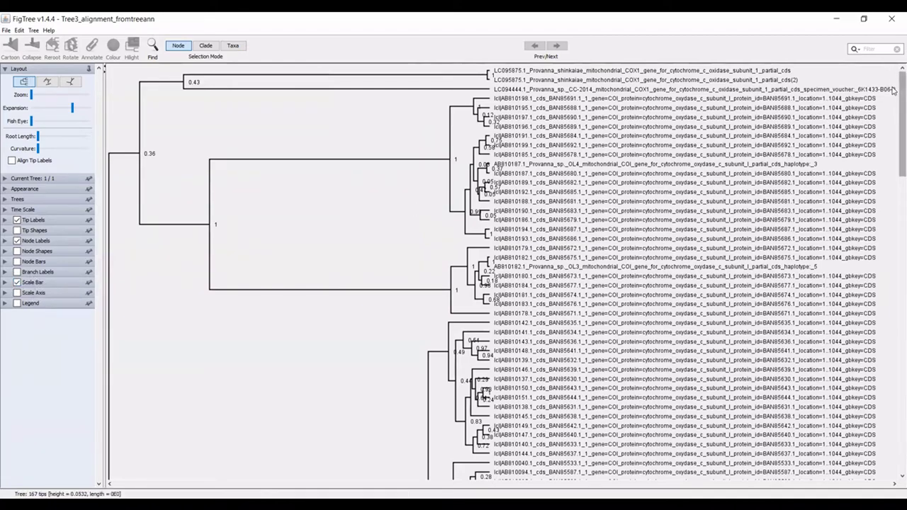
Step: Set the scale bar font size to 15 and line weight to 2
{"action": "left_click_drag", "start_coordinate": [895, 78], "coordinate": [894, 388]}
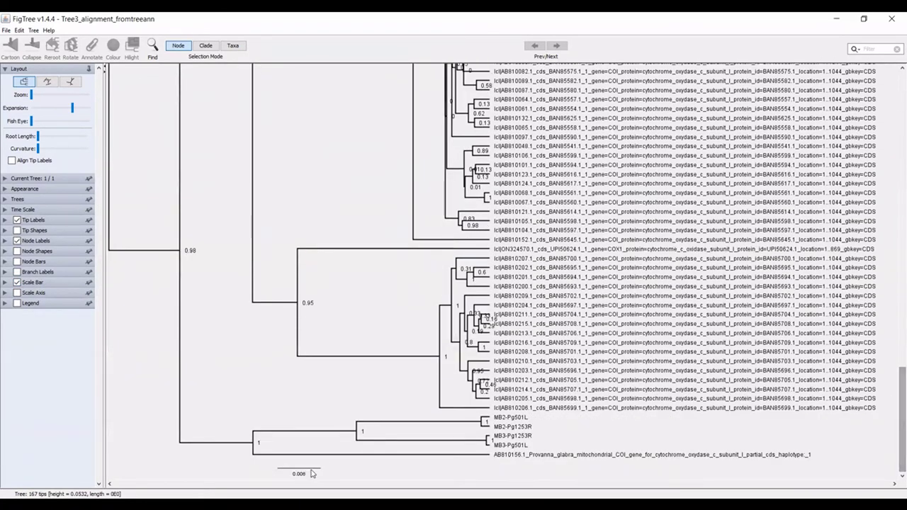
{"action": "left_click", "coordinate": [6, 282]}
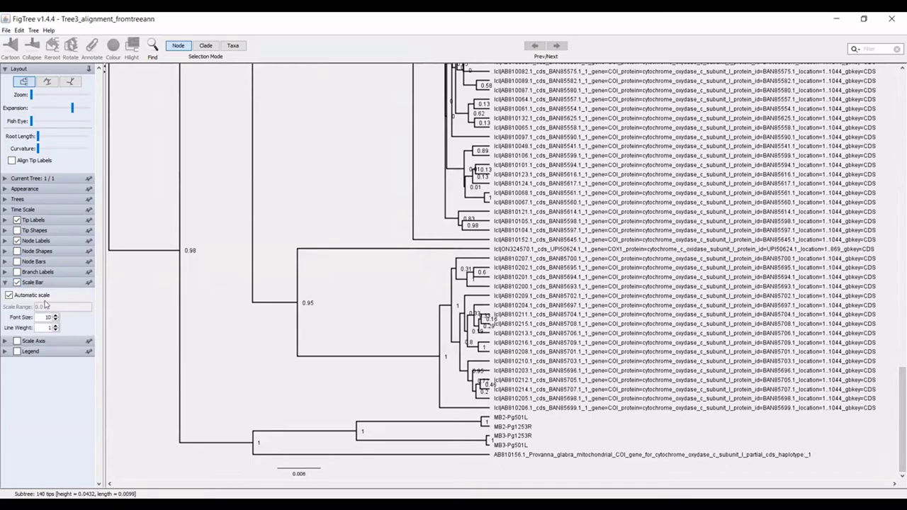
{"action": "left_click", "coordinate": [55, 315]}
{"action": "left_click", "coordinate": [56, 315]}
{"action": "left_click", "coordinate": [56, 315]}
{"action": "left_click", "coordinate": [55, 316]}
{"action": "left_click", "coordinate": [55, 316]}
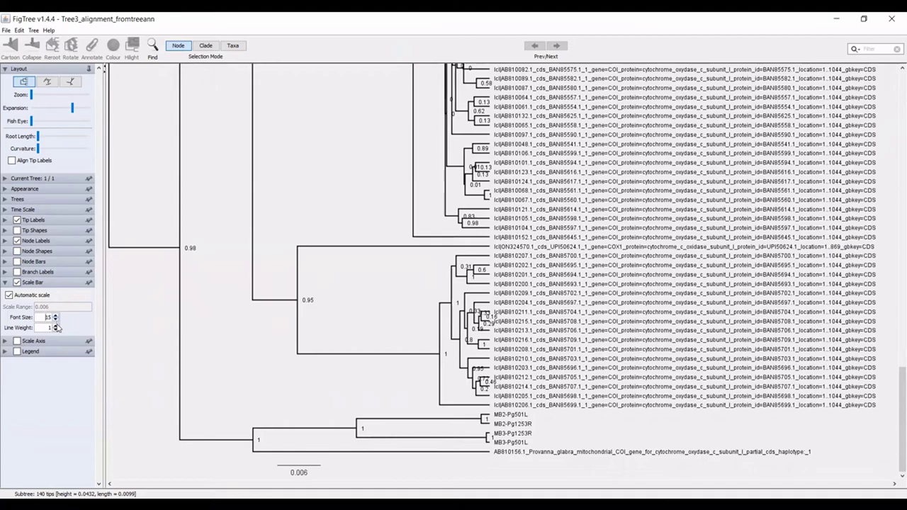
{"action": "left_click", "coordinate": [55, 326]}
{"action": "left_click", "coordinate": [55, 326]}
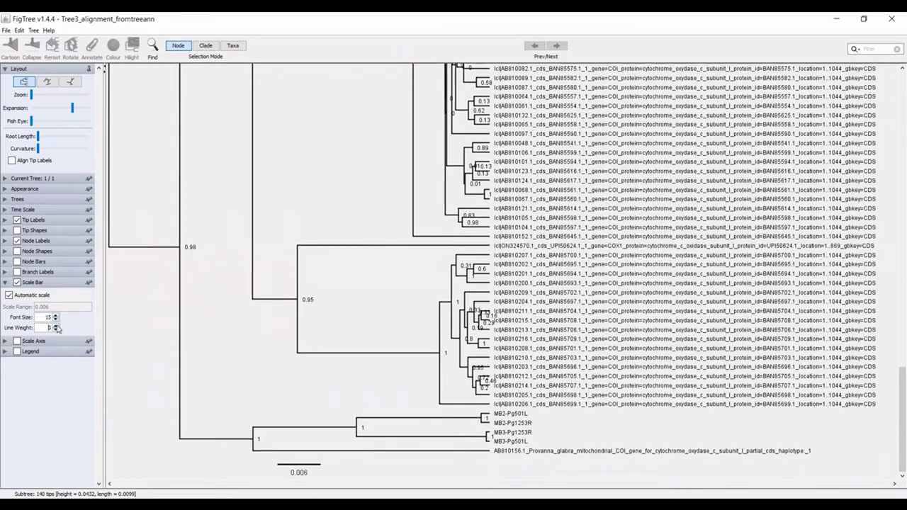
{"action": "left_click", "coordinate": [55, 330]}
Step: Turn off automatic scale, set Scale Range to 0.05, then hide the scale bar
{"action": "left_click", "coordinate": [9, 296]}
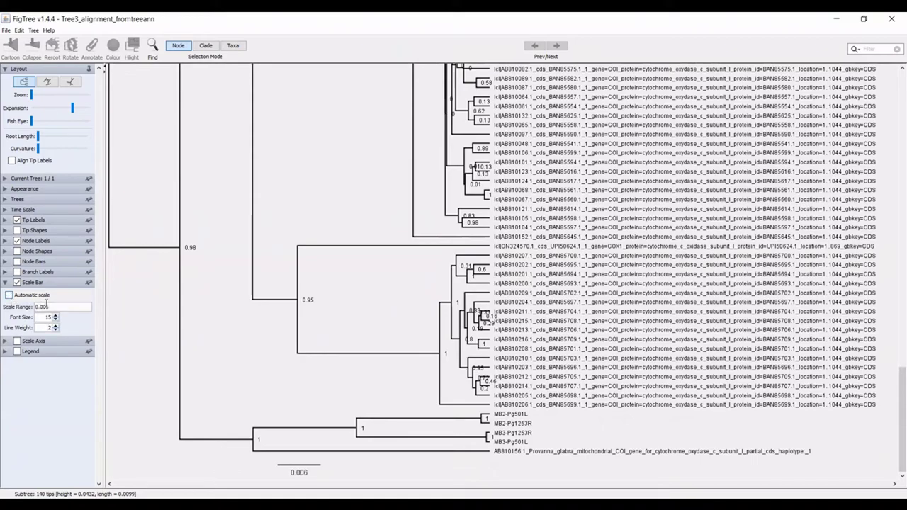
{"action": "left_click", "coordinate": [136, 241]}
{"action": "type", "text": "2"}
{"action": "key", "text": "BackSpace"}
{"action": "type", "text": "5"}
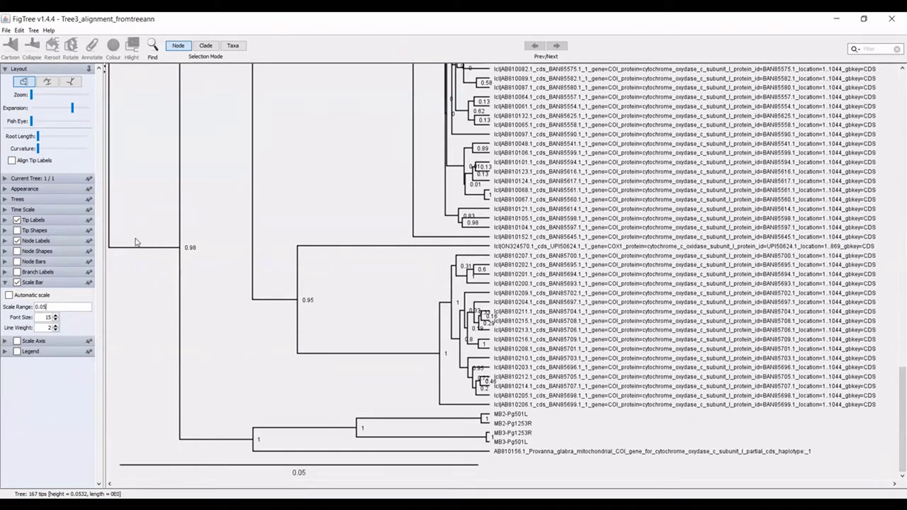
{"action": "left_click", "coordinate": [17, 282]}
{"action": "left_click", "coordinate": [6, 283]}
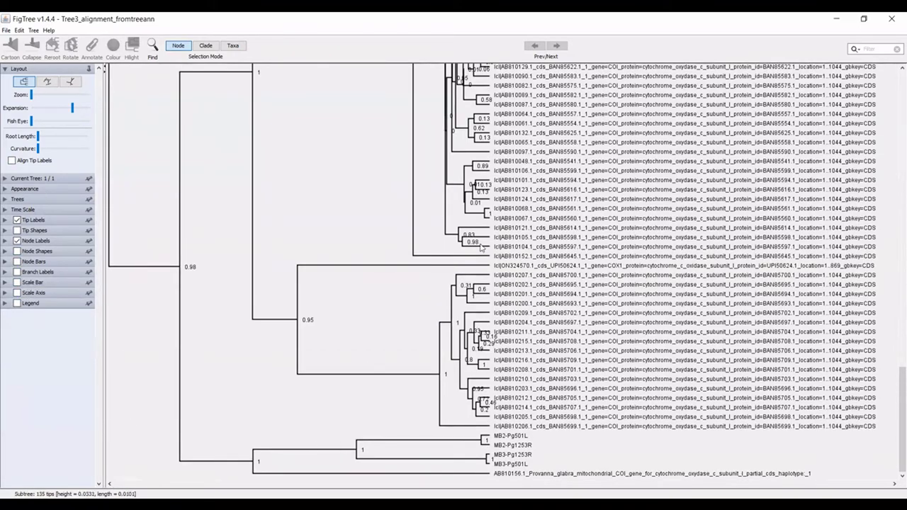
{"action": "left_click", "coordinate": [4, 292]}
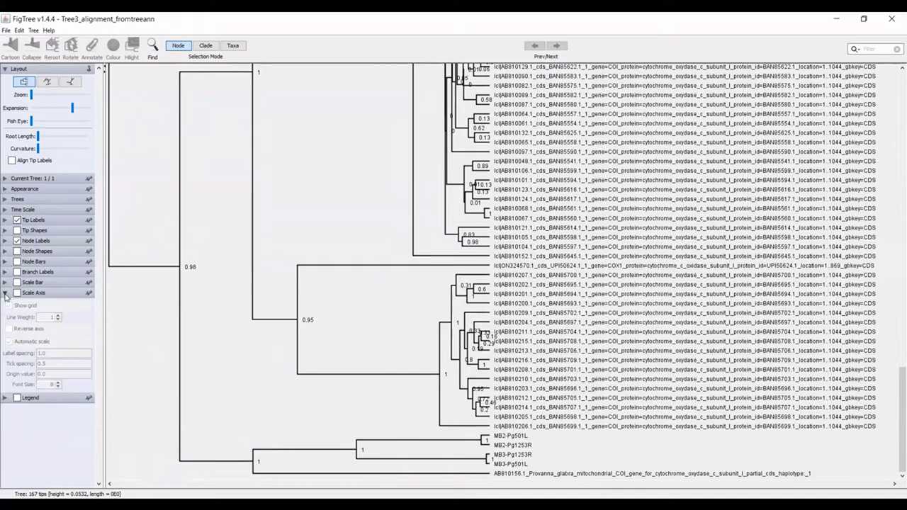
{"action": "left_click", "coordinate": [18, 293]}
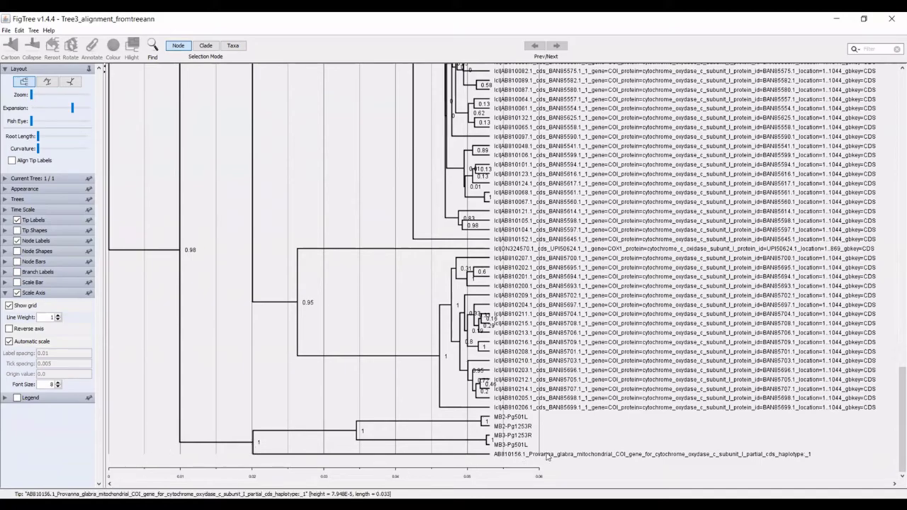
{"action": "left_click", "coordinate": [16, 292]}
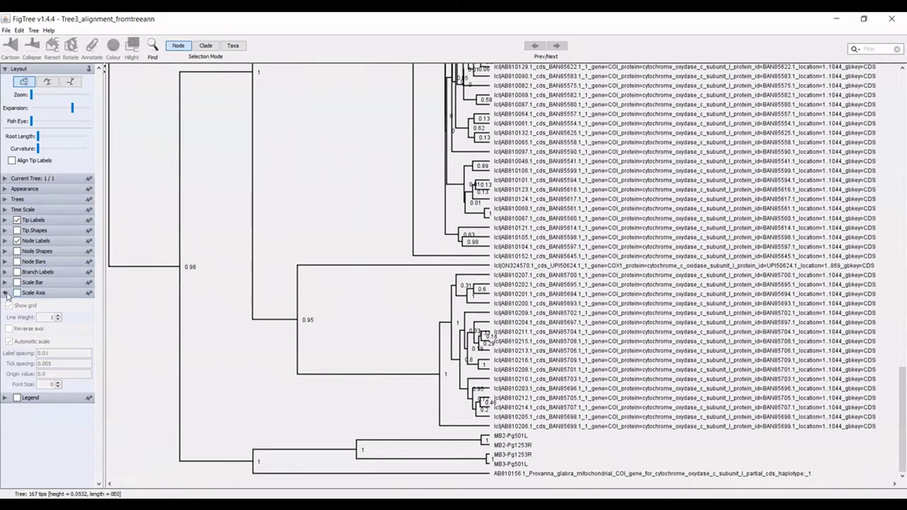
{"action": "left_click", "coordinate": [6, 292]}
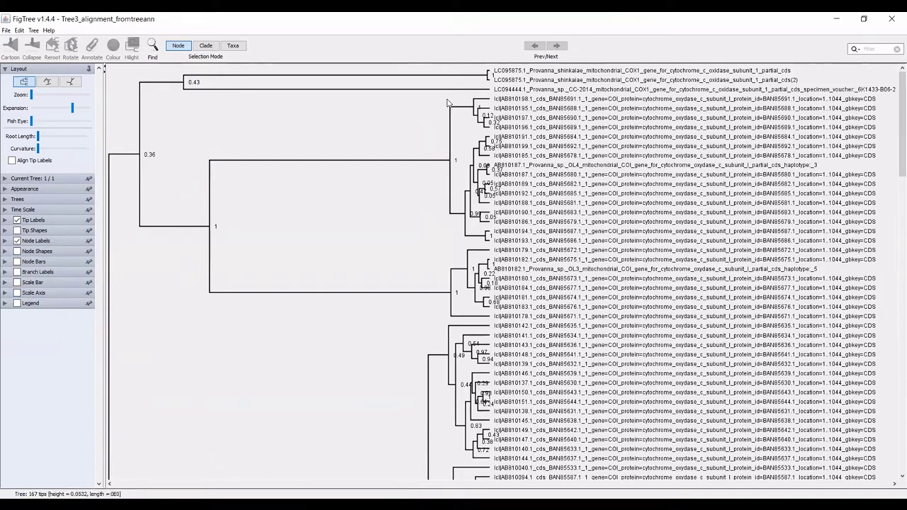
Step: Pick the LC095875.1 branch and clade, then switch Selection Mode to Taxa
{"action": "left_click", "coordinate": [464, 75]}
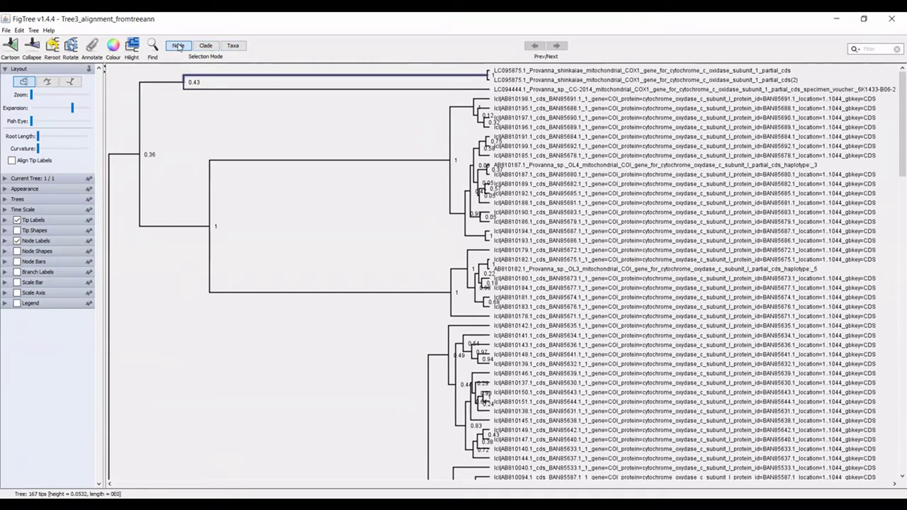
{"action": "left_click", "coordinate": [205, 45]}
{"action": "left_click", "coordinate": [488, 76]}
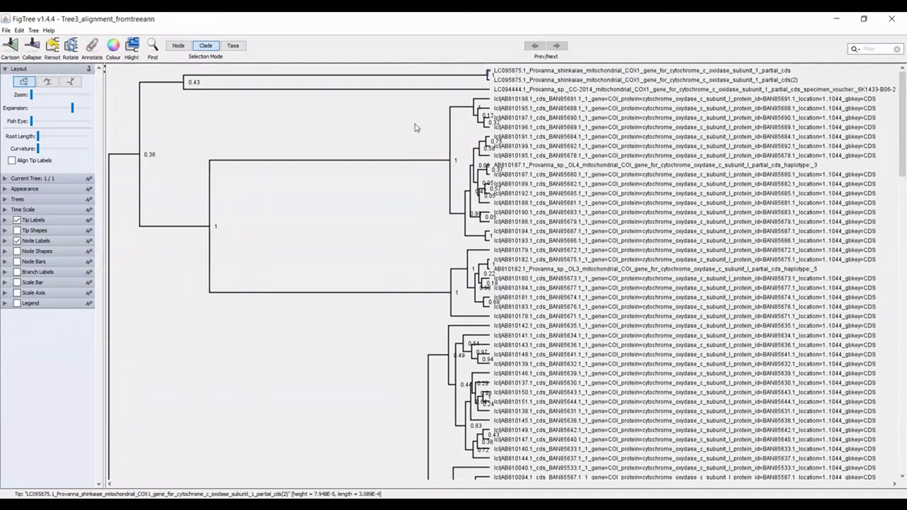
{"action": "left_click", "coordinate": [232, 46]}
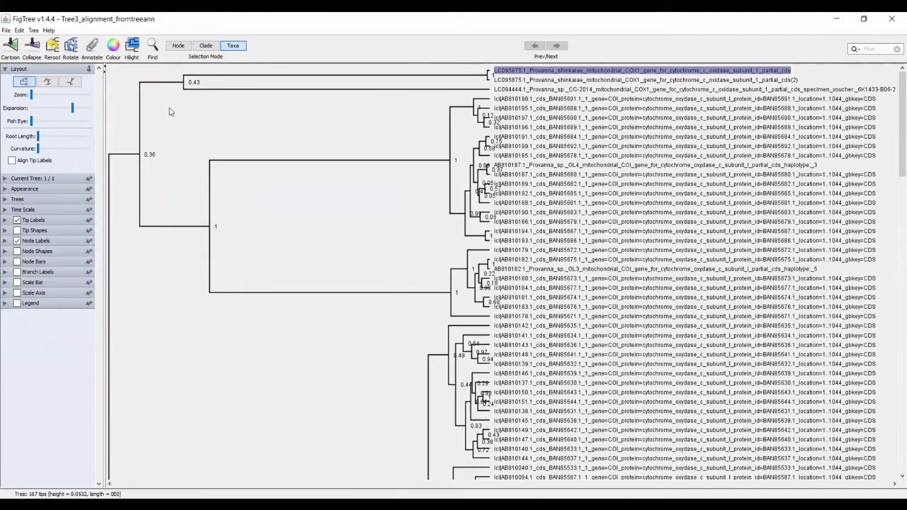
{"action": "left_click", "coordinate": [92, 48]}
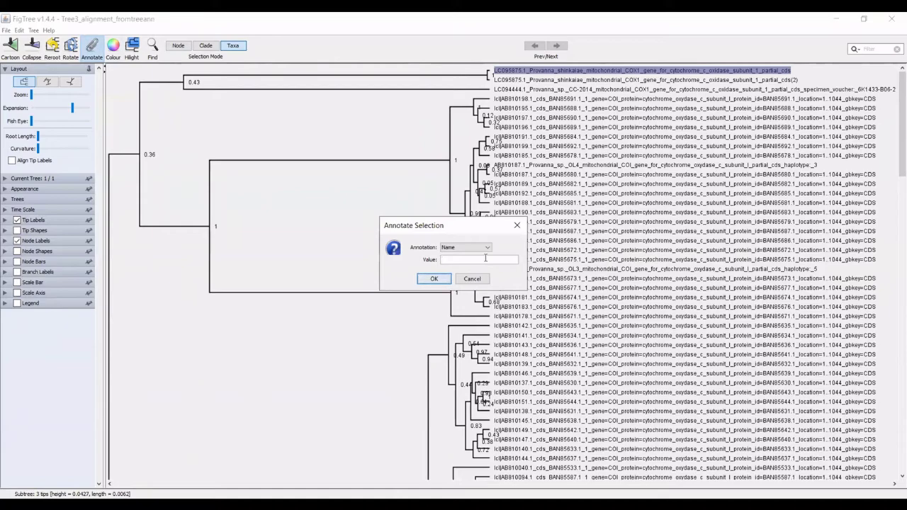
{"action": "type", "text": "P. shinkaiae"}
{"action": "left_click", "coordinate": [465, 247]}
{"action": "left_click", "coordinate": [465, 247]}
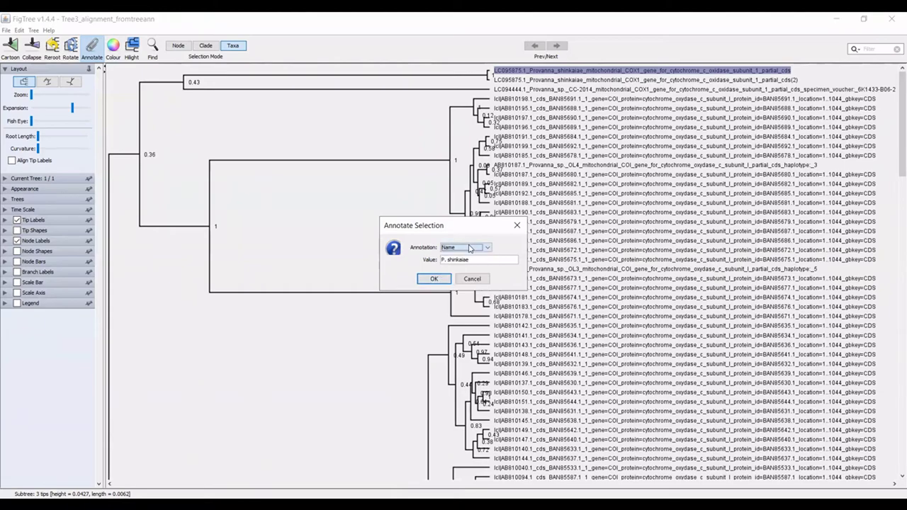
{"action": "left_click", "coordinate": [435, 280]}
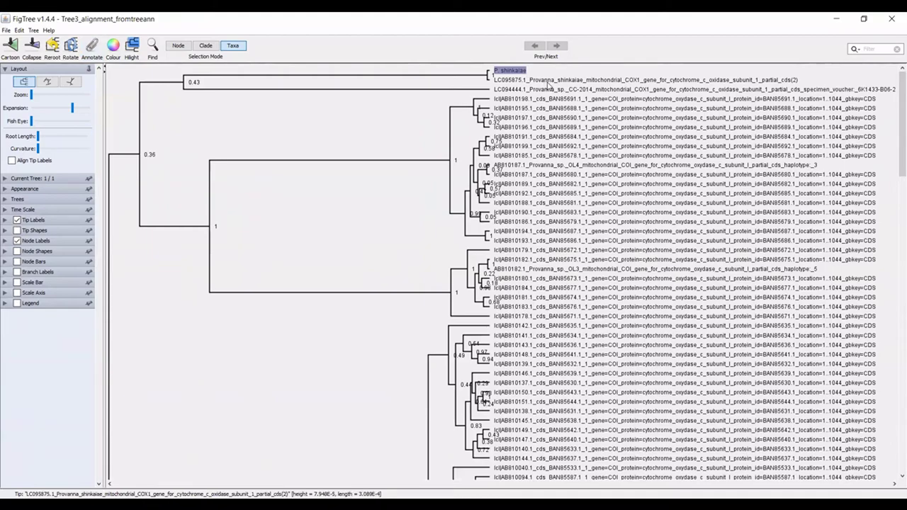
{"action": "left_click", "coordinate": [527, 73]}
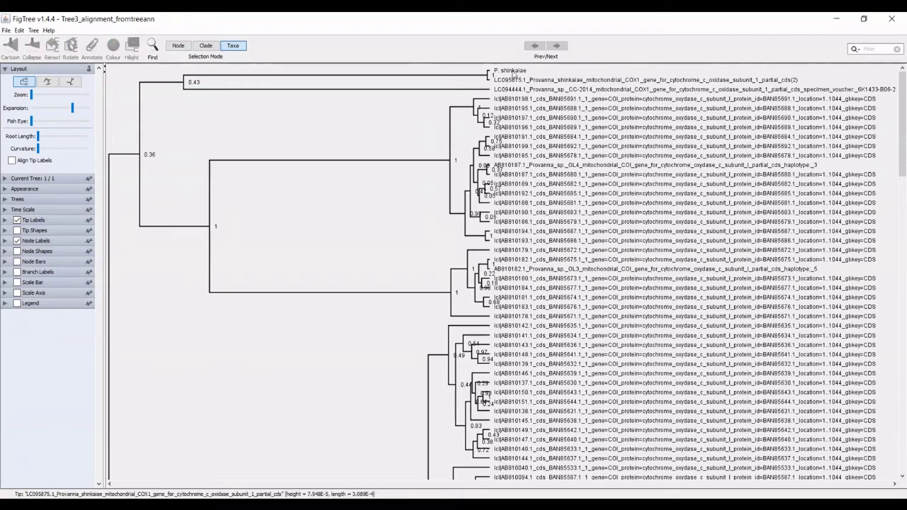
{"action": "left_click", "coordinate": [512, 73]}
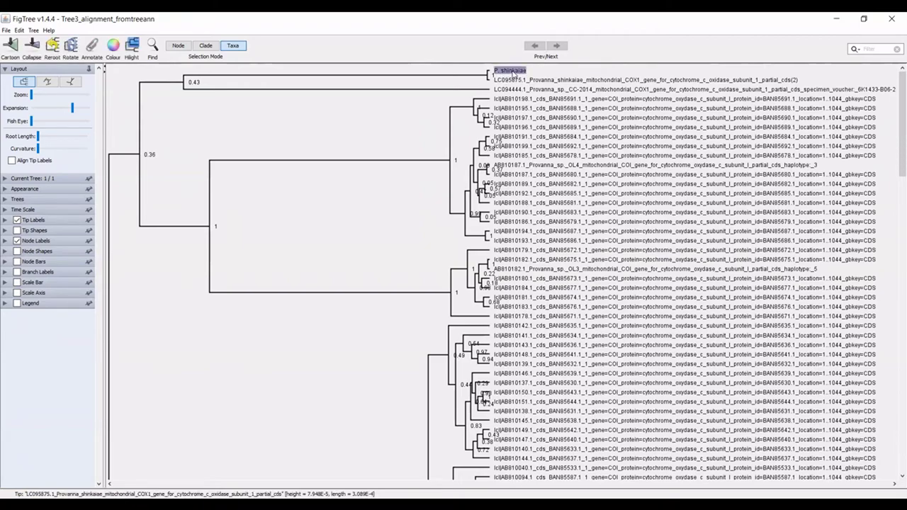
{"action": "left_click", "coordinate": [91, 48]}
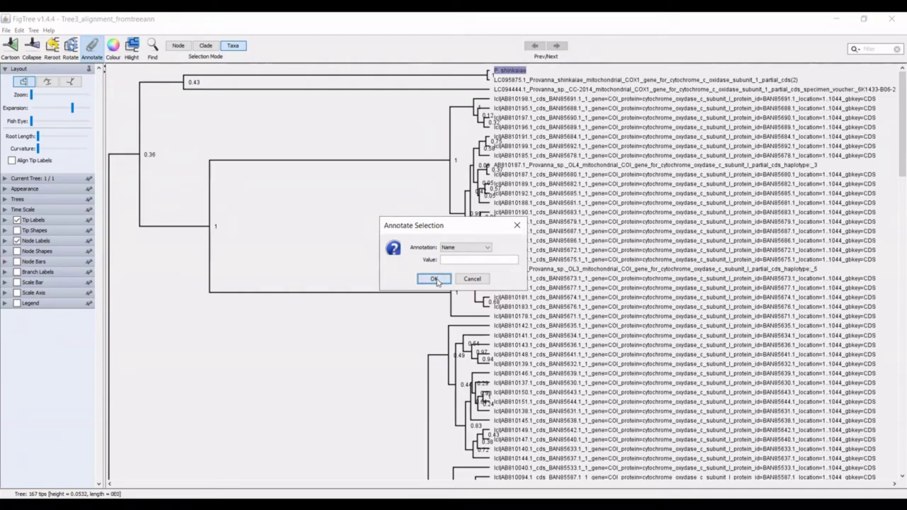
{"action": "left_click", "coordinate": [433, 279]}
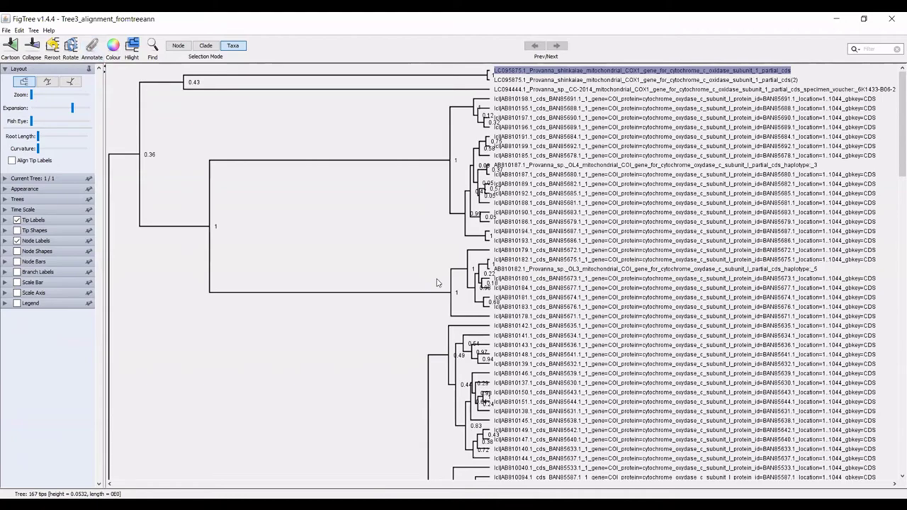
Step: Collapse the two LC095875.1 tips into a triangle using Clade mode
{"action": "left_click", "coordinate": [369, 135]}
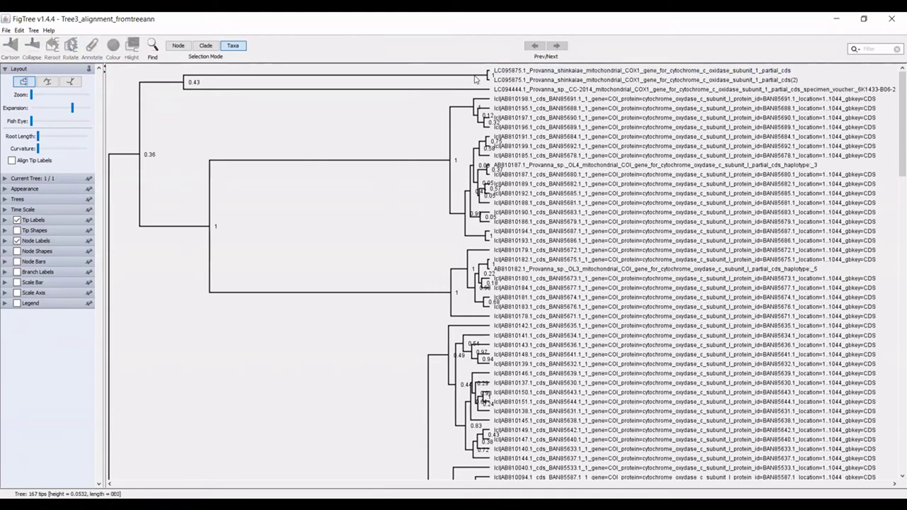
{"action": "left_click", "coordinate": [479, 78]}
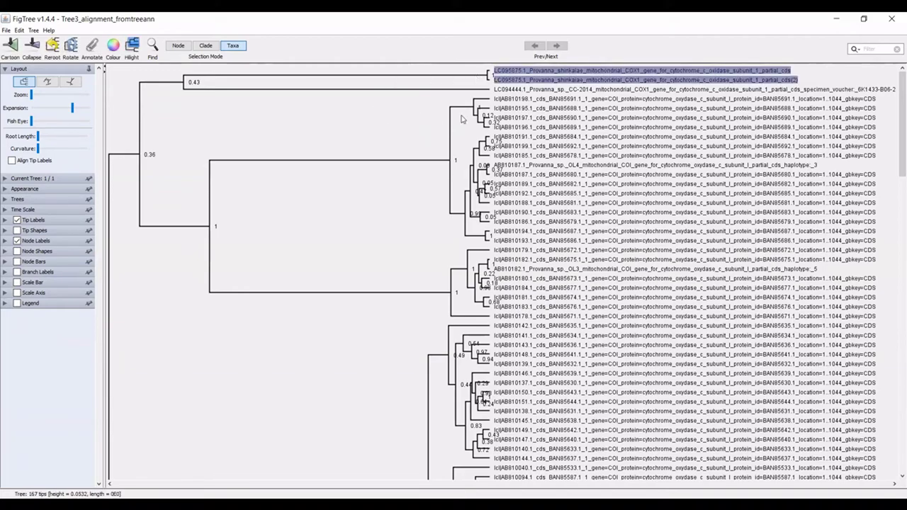
{"action": "left_click", "coordinate": [285, 83]}
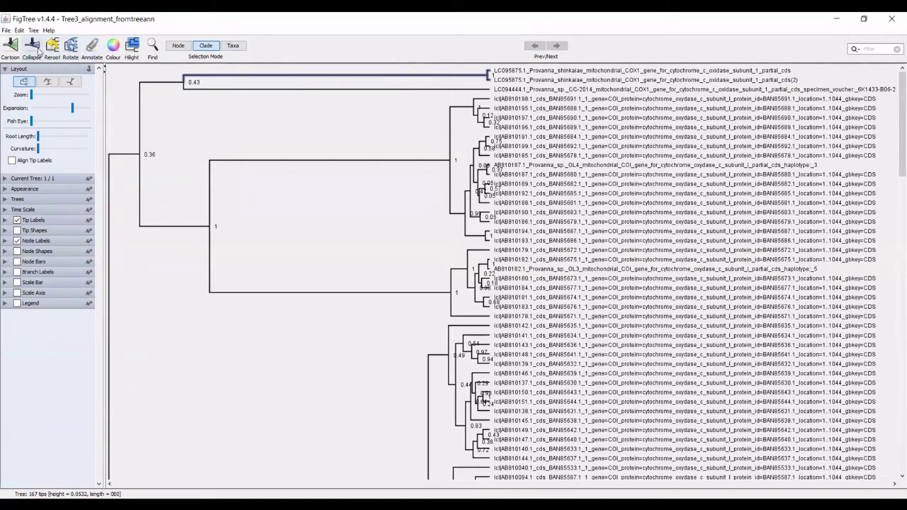
{"action": "left_click", "coordinate": [34, 47]}
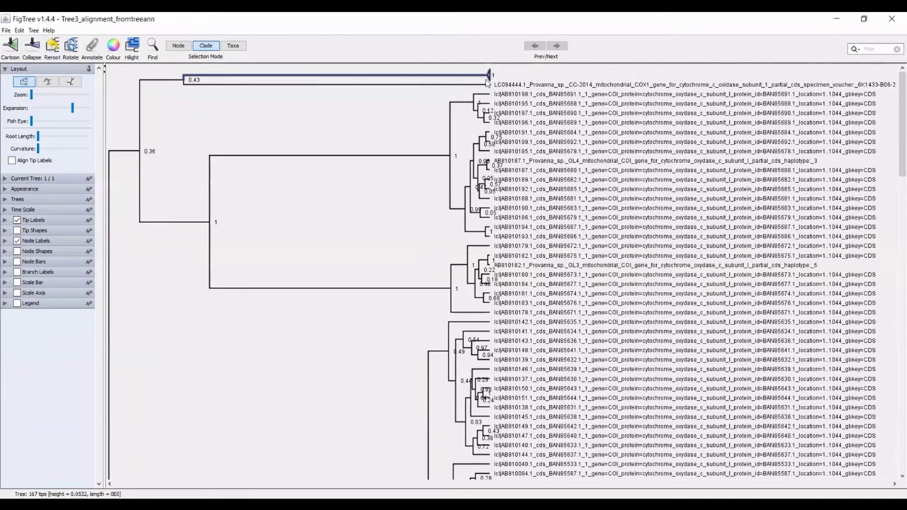
Step: Annotate the collapsed clade with Name 'P. shinkaiae'
{"action": "left_click", "coordinate": [97, 55]}
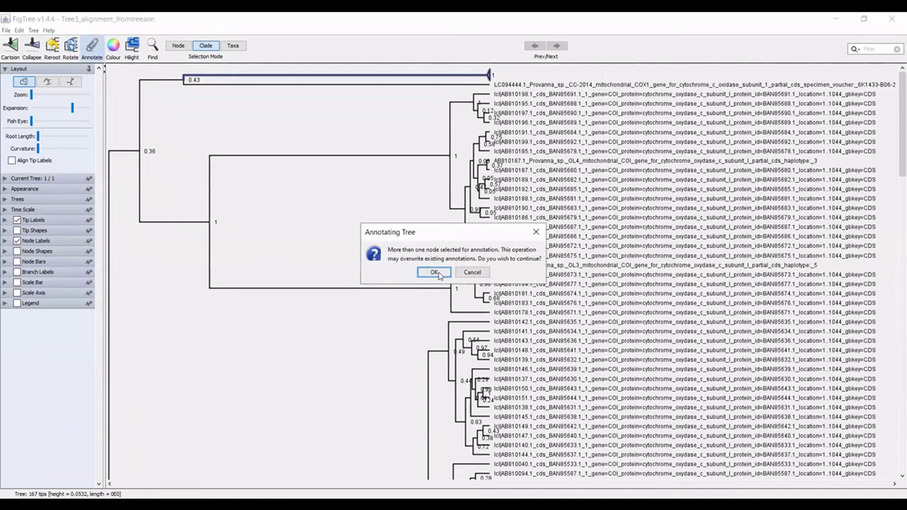
{"action": "left_click", "coordinate": [429, 278]}
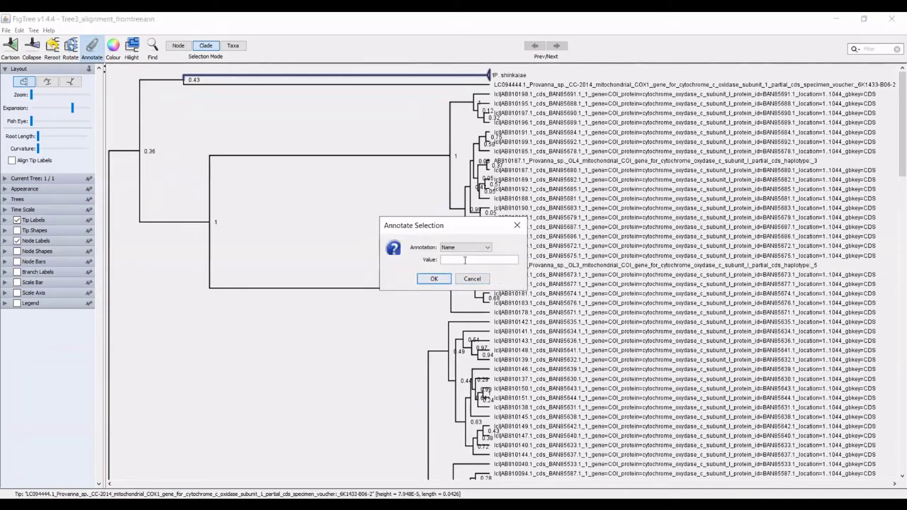
{"action": "type", "text": "P. shinkaiae"}
{"action": "left_click", "coordinate": [435, 279]}
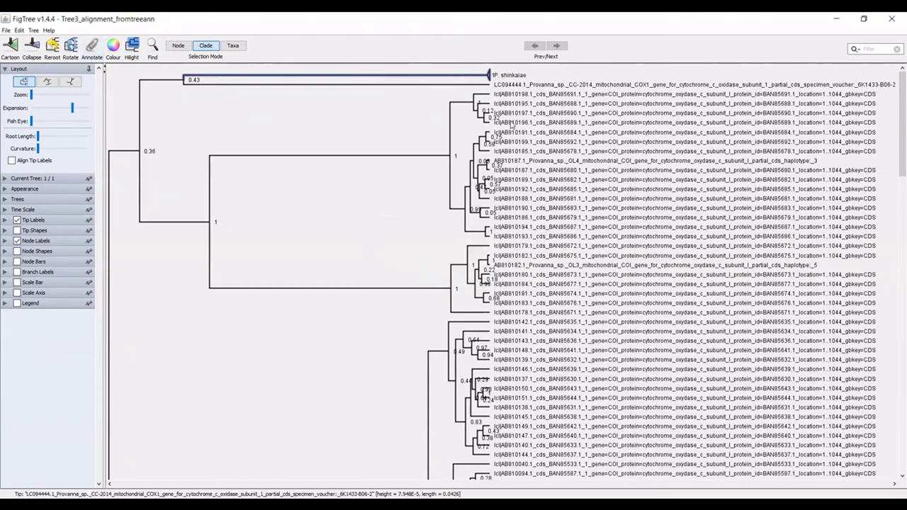
Step: Collapse the 8-tip OL3 clade and the upper OL4 clade into triangles
{"action": "left_click", "coordinate": [423, 293]}
{"action": "left_click", "coordinate": [443, 289]}
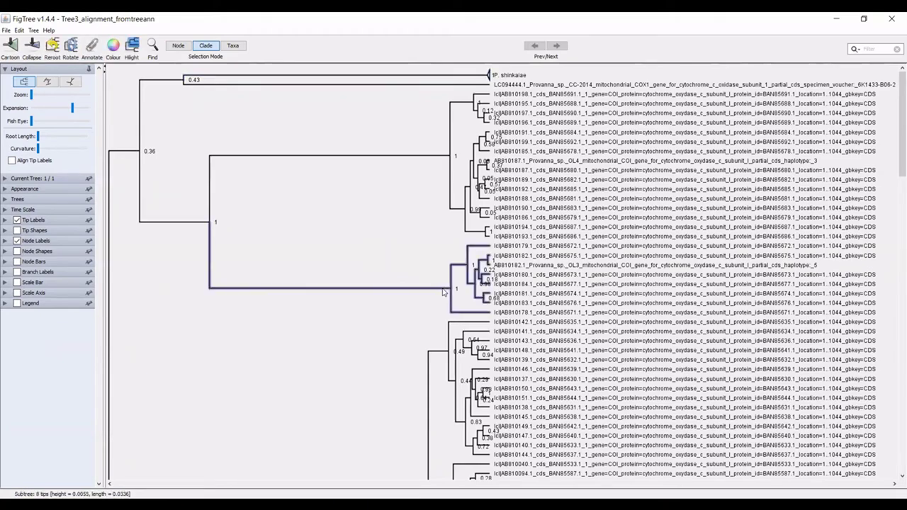
{"action": "left_click", "coordinate": [31, 46]}
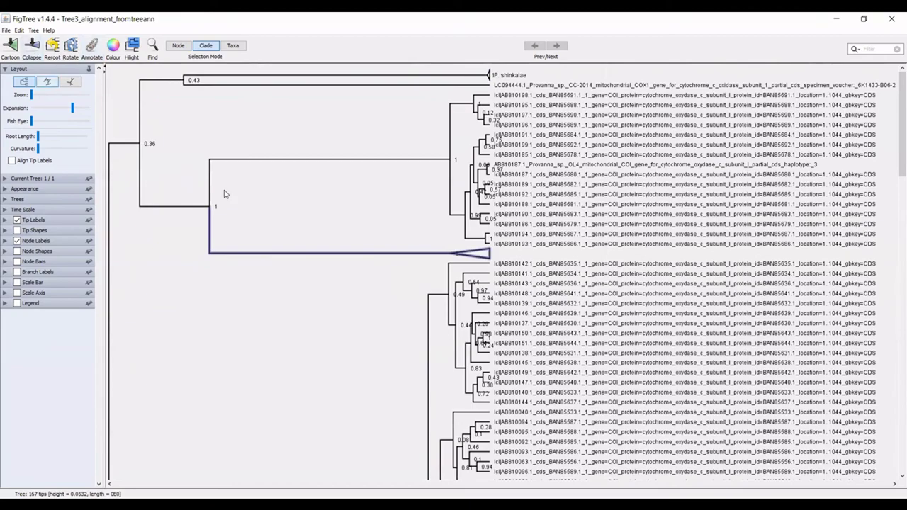
{"action": "left_click", "coordinate": [369, 160]}
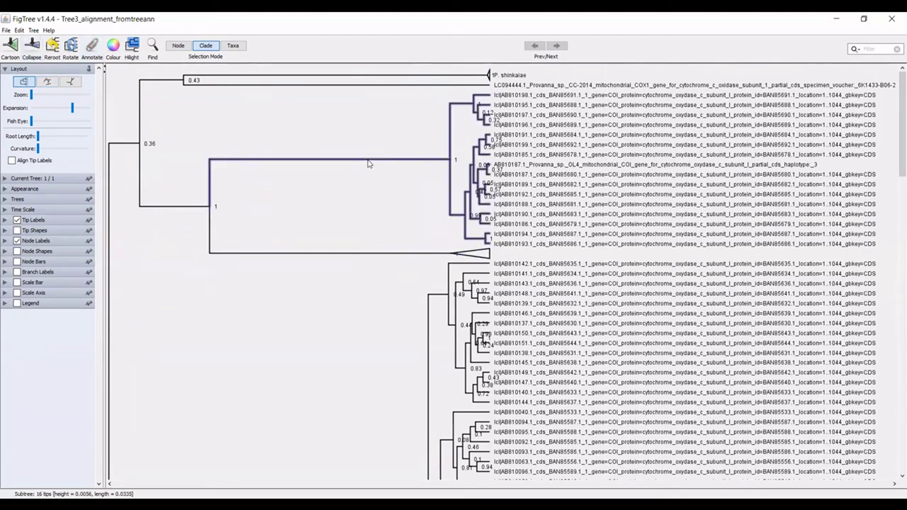
{"action": "left_click", "coordinate": [32, 47]}
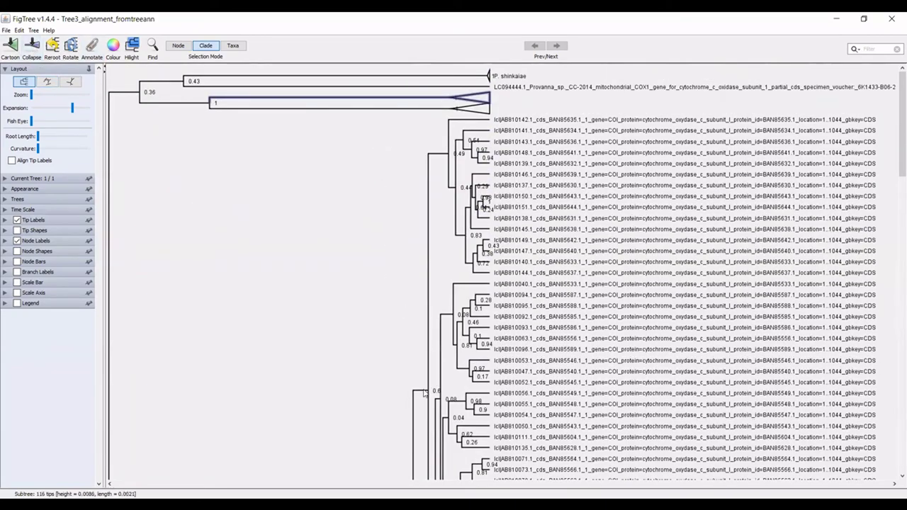
Step: Select a smaller subtree within the clade under the 0.36 node
{"action": "left_click", "coordinate": [126, 93]}
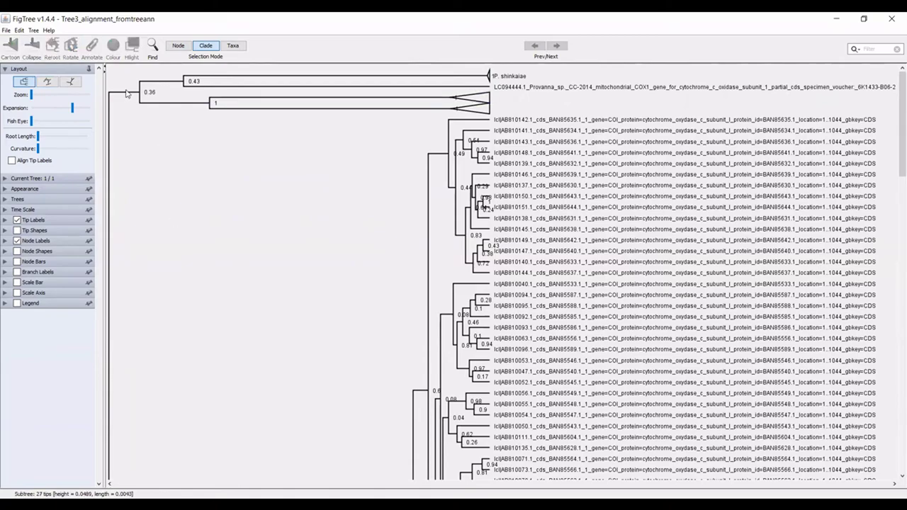
{"action": "left_click", "coordinate": [130, 94]}
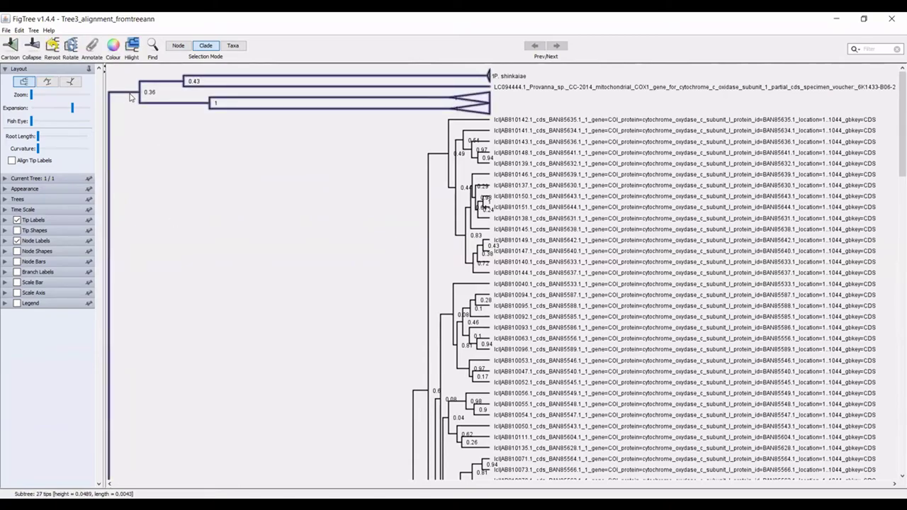
{"action": "left_click", "coordinate": [157, 92]}
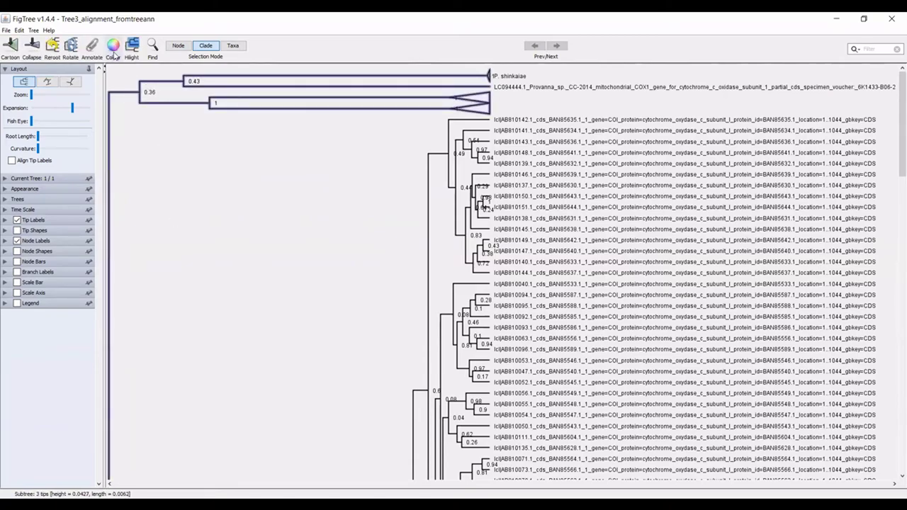
{"action": "left_click", "coordinate": [178, 45]}
{"action": "left_click", "coordinate": [131, 95]}
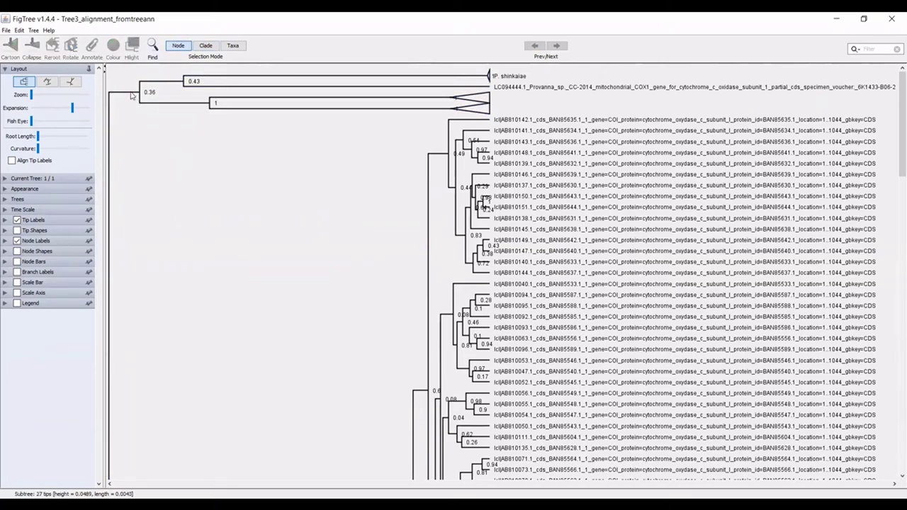
{"action": "left_click", "coordinate": [131, 94]}
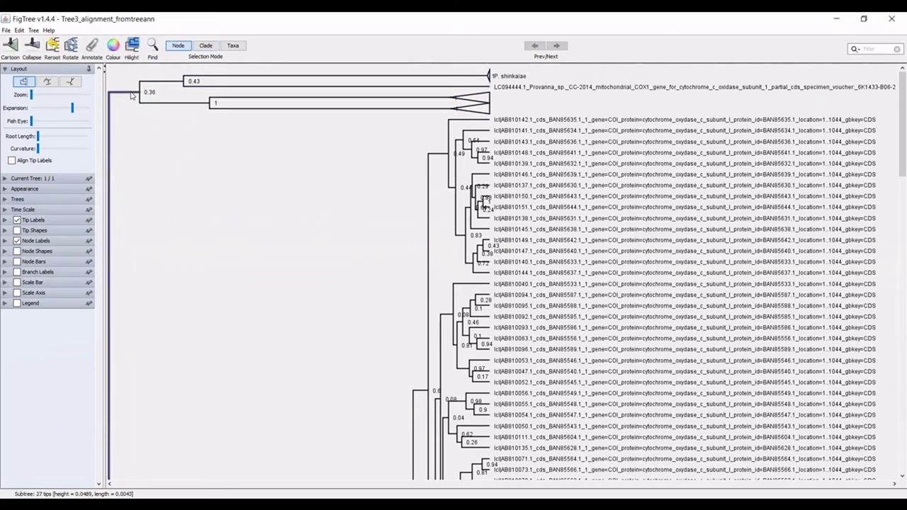
{"action": "left_click", "coordinate": [70, 46]}
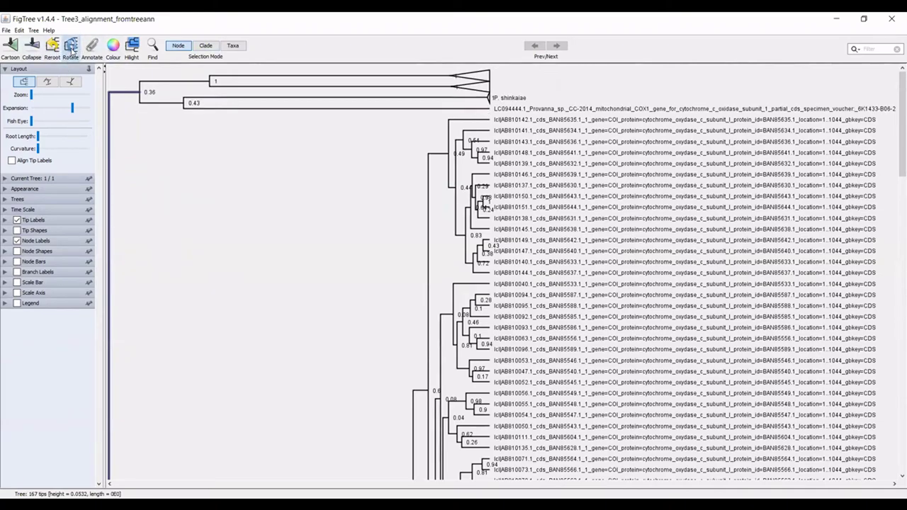
{"action": "left_click", "coordinate": [70, 47]}
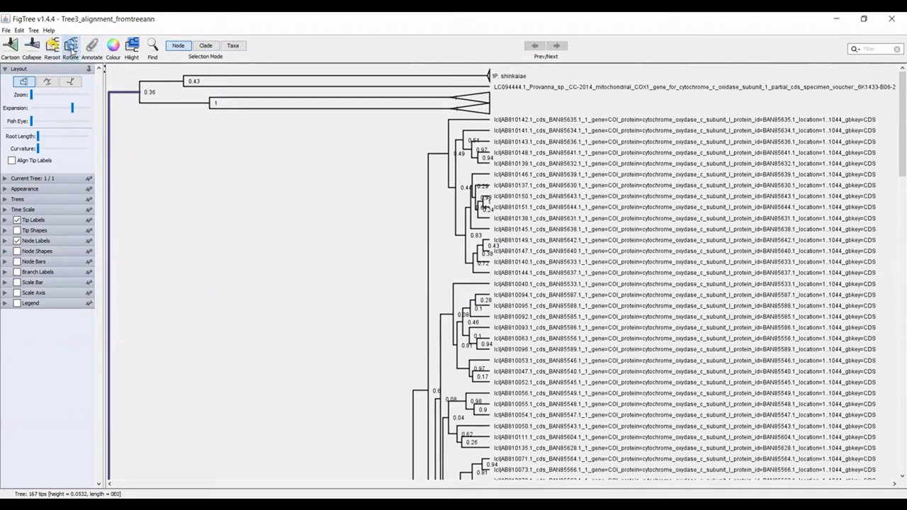
{"action": "left_click", "coordinate": [167, 103]}
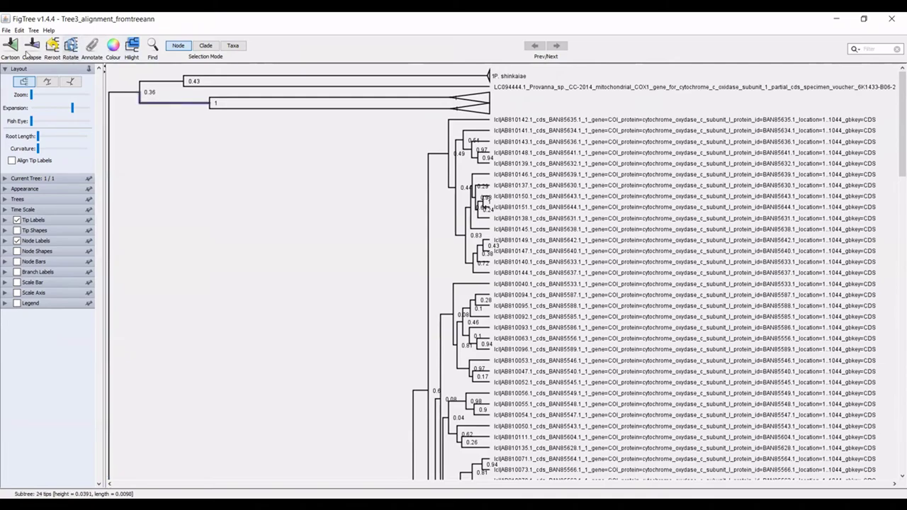
{"action": "left_click", "coordinate": [70, 52]}
{"action": "left_click", "coordinate": [70, 47]}
{"action": "left_click", "coordinate": [70, 47]}
{"action": "left_click", "coordinate": [350, 214]}
Step: Reroot the tree on the Provanna glabra AB810156.1 branch as outgroup
{"action": "scroll", "coordinate": [352, 214], "scroll_direction": "down", "scroll_amount": 3}
{"action": "scroll", "coordinate": [351, 214], "scroll_direction": "down", "scroll_amount": 14}
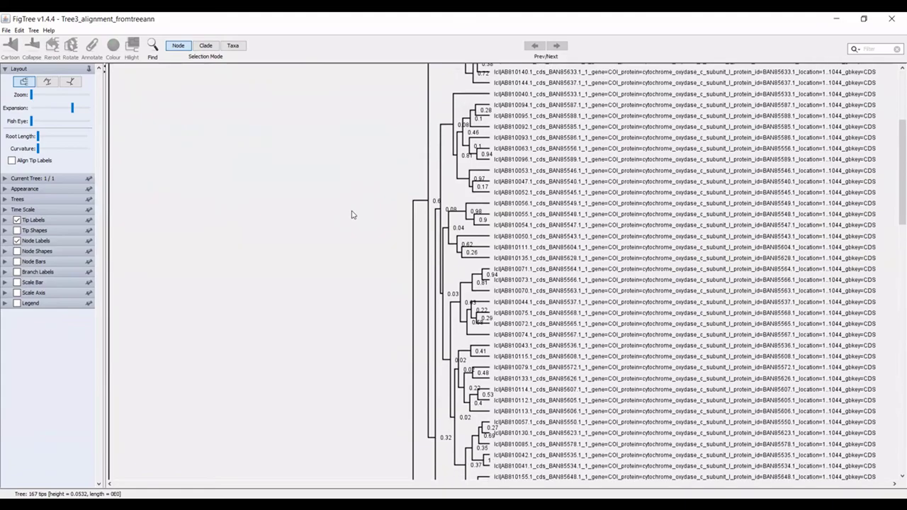
{"action": "scroll", "coordinate": [352, 214], "scroll_direction": "down", "scroll_amount": 16}
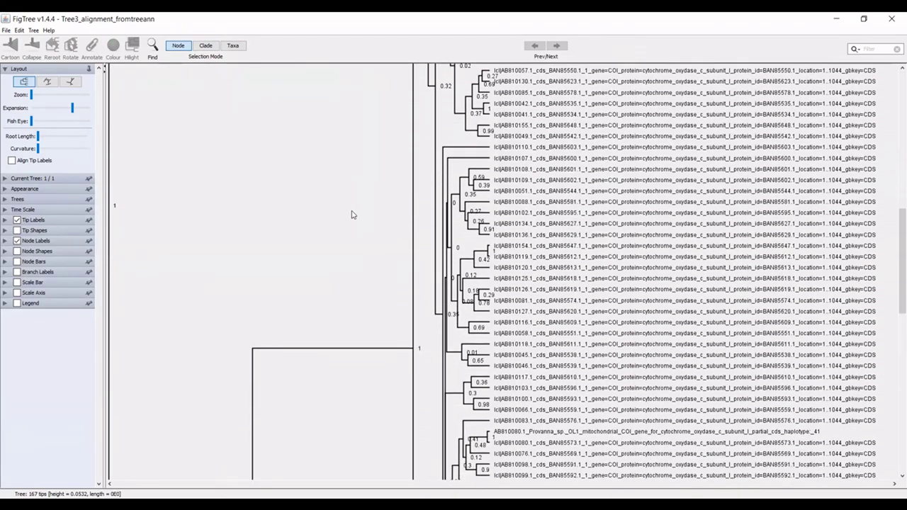
{"action": "scroll", "coordinate": [353, 214], "scroll_direction": "down", "scroll_amount": 15}
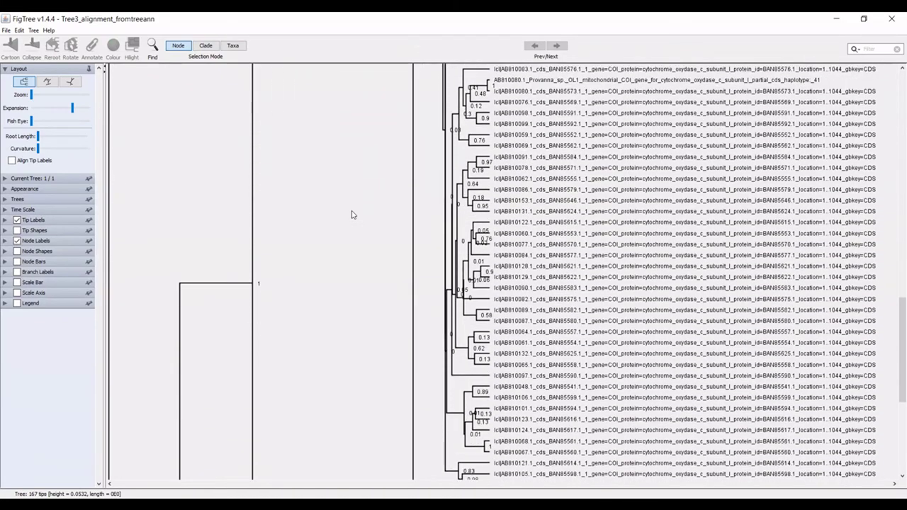
{"action": "scroll", "coordinate": [352, 214], "scroll_direction": "down", "scroll_amount": 5}
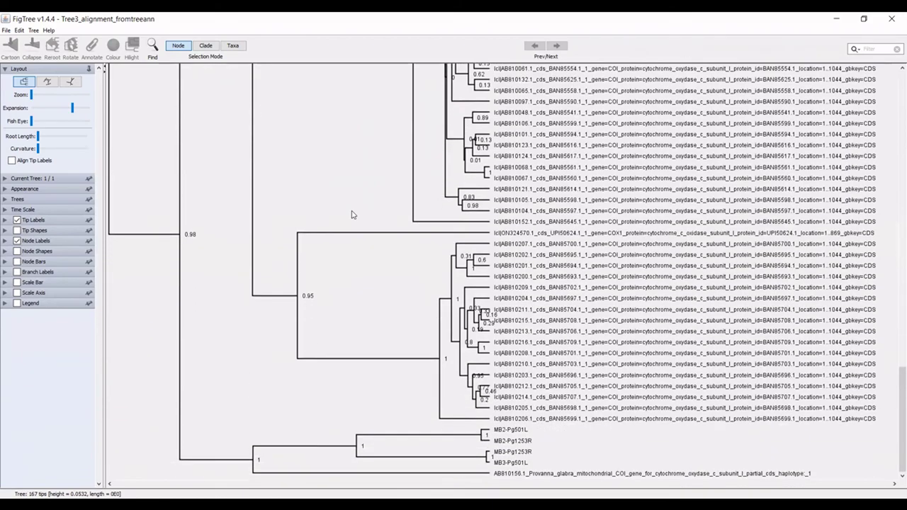
{"action": "left_click", "coordinate": [376, 473]}
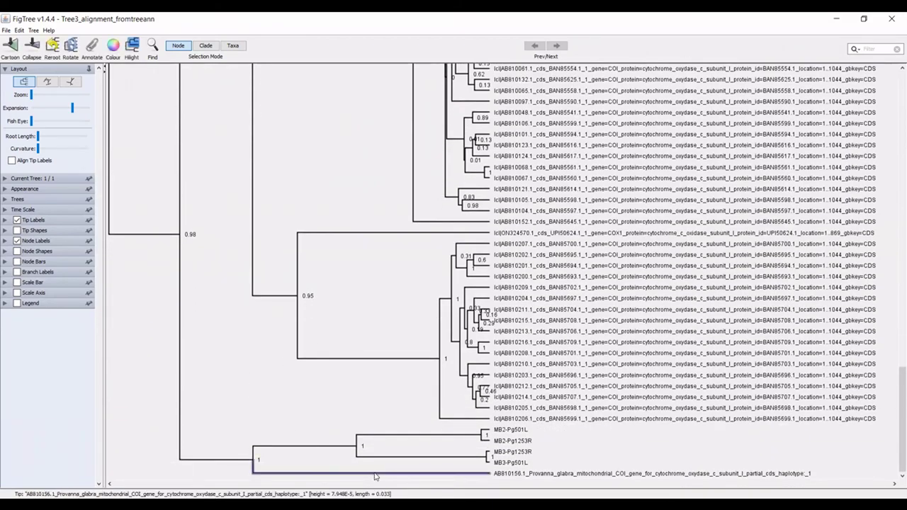
{"action": "left_click", "coordinate": [54, 51]}
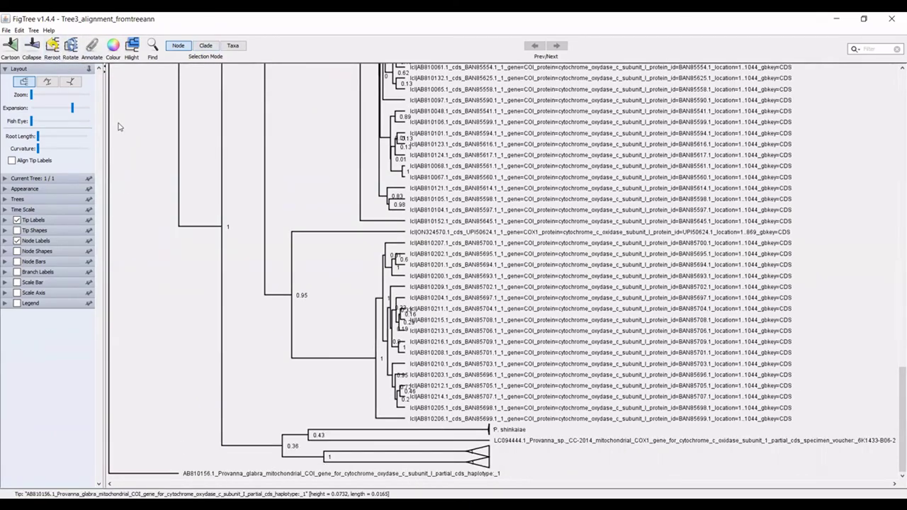
{"action": "left_click_drag", "start_coordinate": [894, 418], "coordinate": [889, 439]}
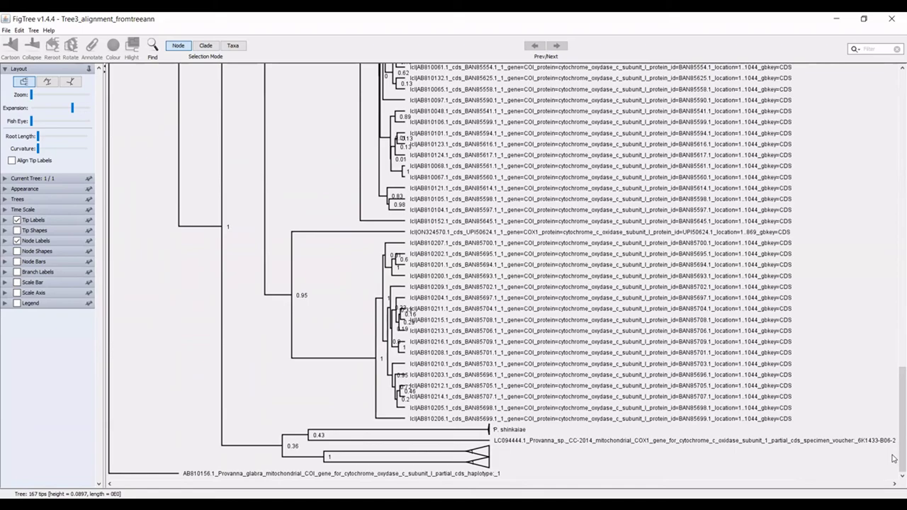
Step: Turn off Node Labels and show the File menu's export options
{"action": "left_click", "coordinate": [17, 241]}
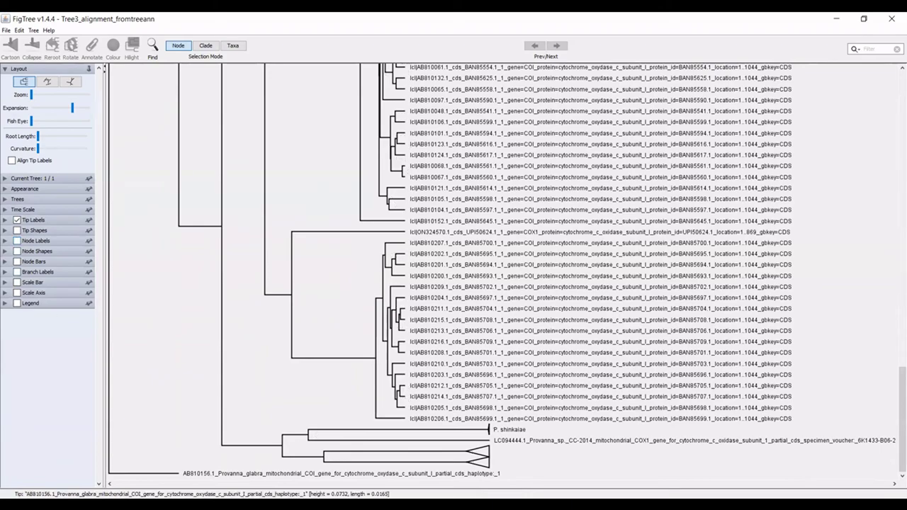
{"action": "left_click", "coordinate": [7, 30]}
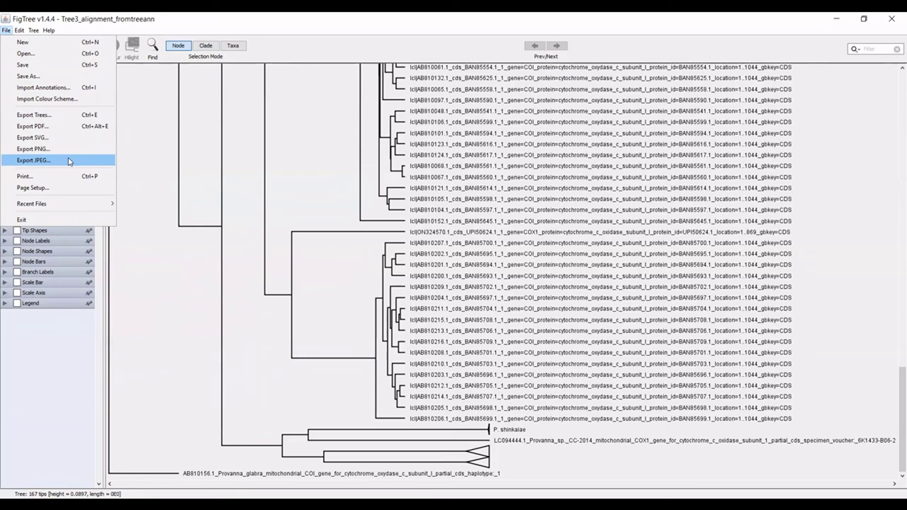
Step: Dismiss the File menu without exporting and scroll up through the rerooted tree
{"action": "left_click", "coordinate": [142, 306]}
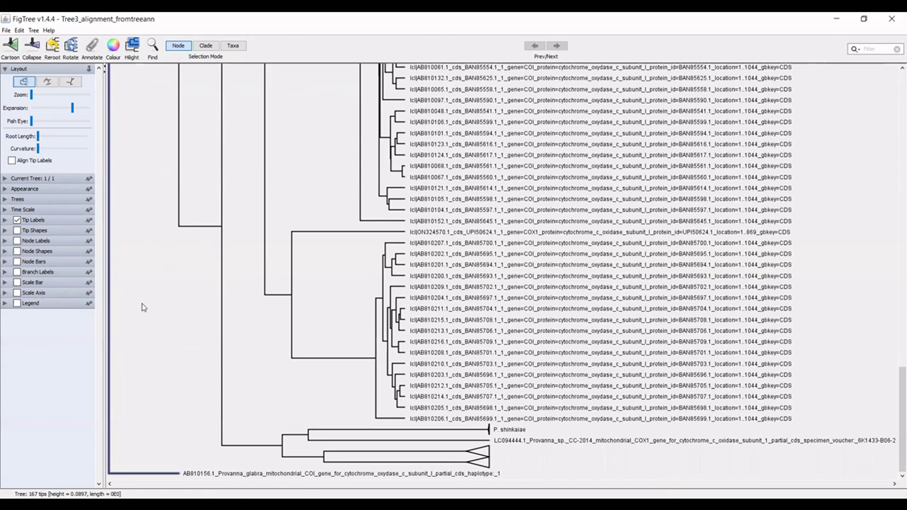
{"action": "scroll", "coordinate": [146, 321], "scroll_direction": "up", "scroll_amount": 5}
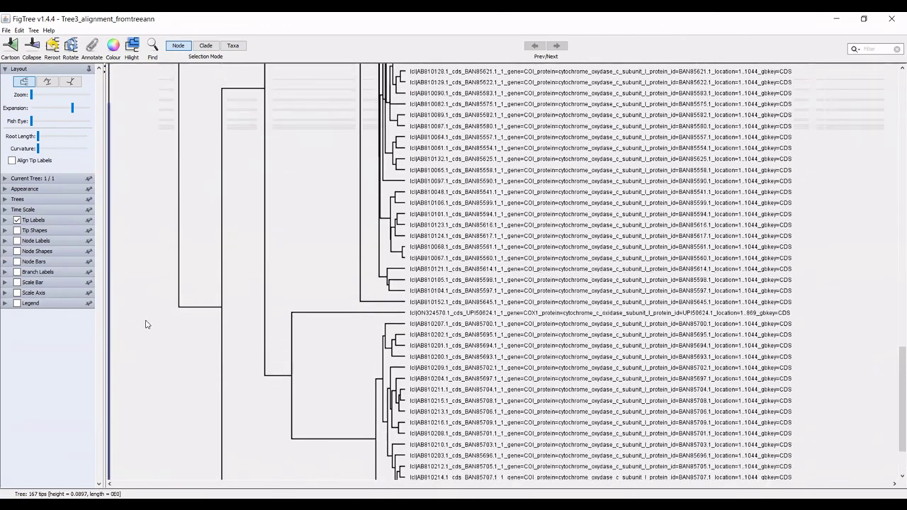